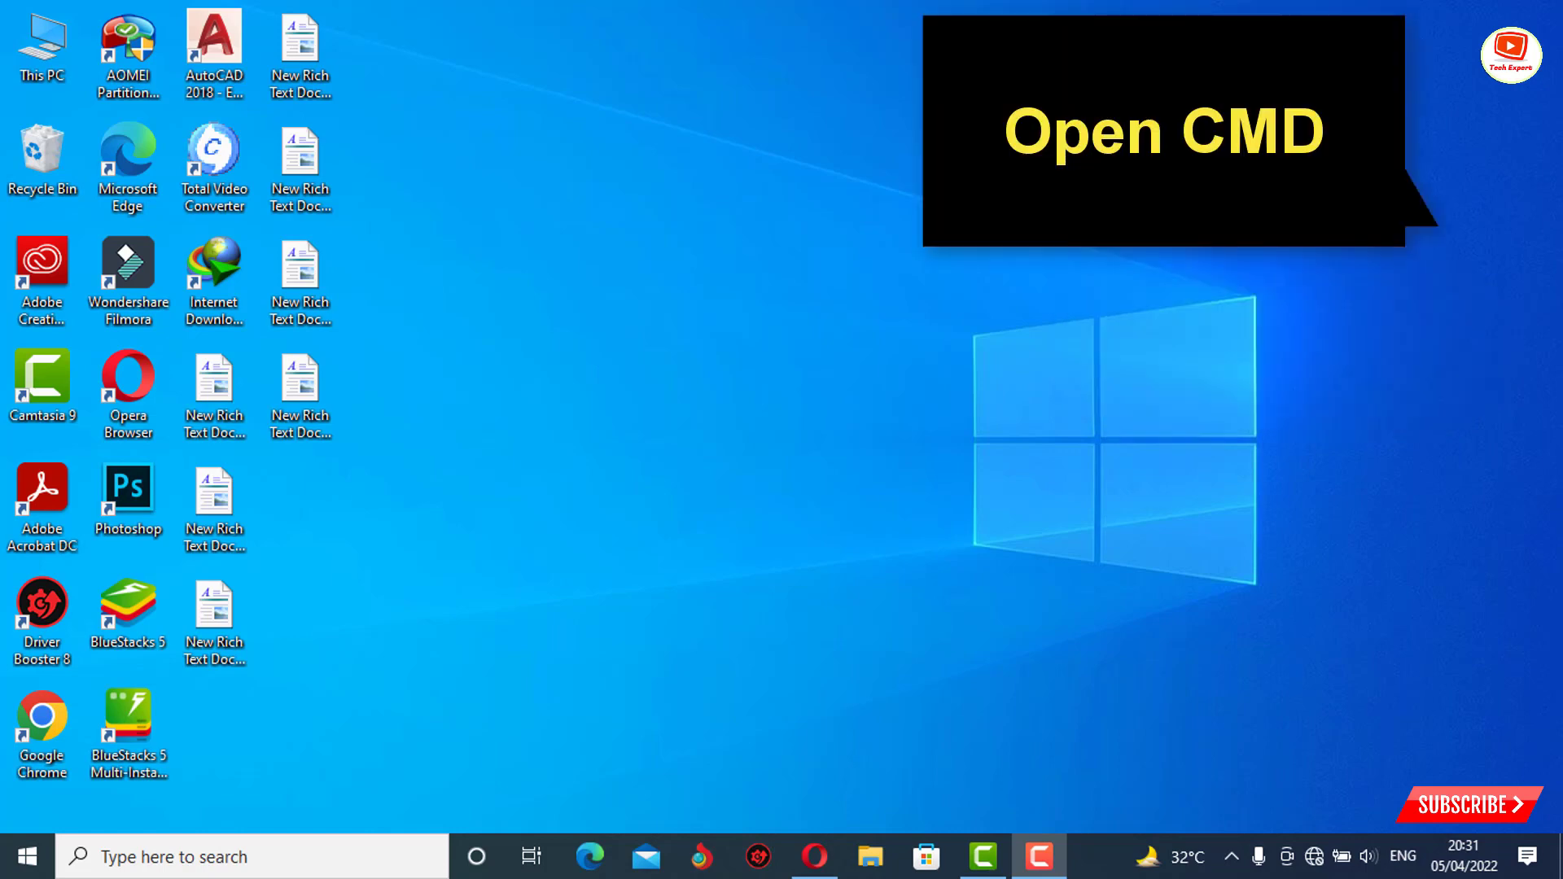
Find Command Prompt with a CMD search, run it as administrator, and enlarge its window across the desktop.
left_click(251, 855)
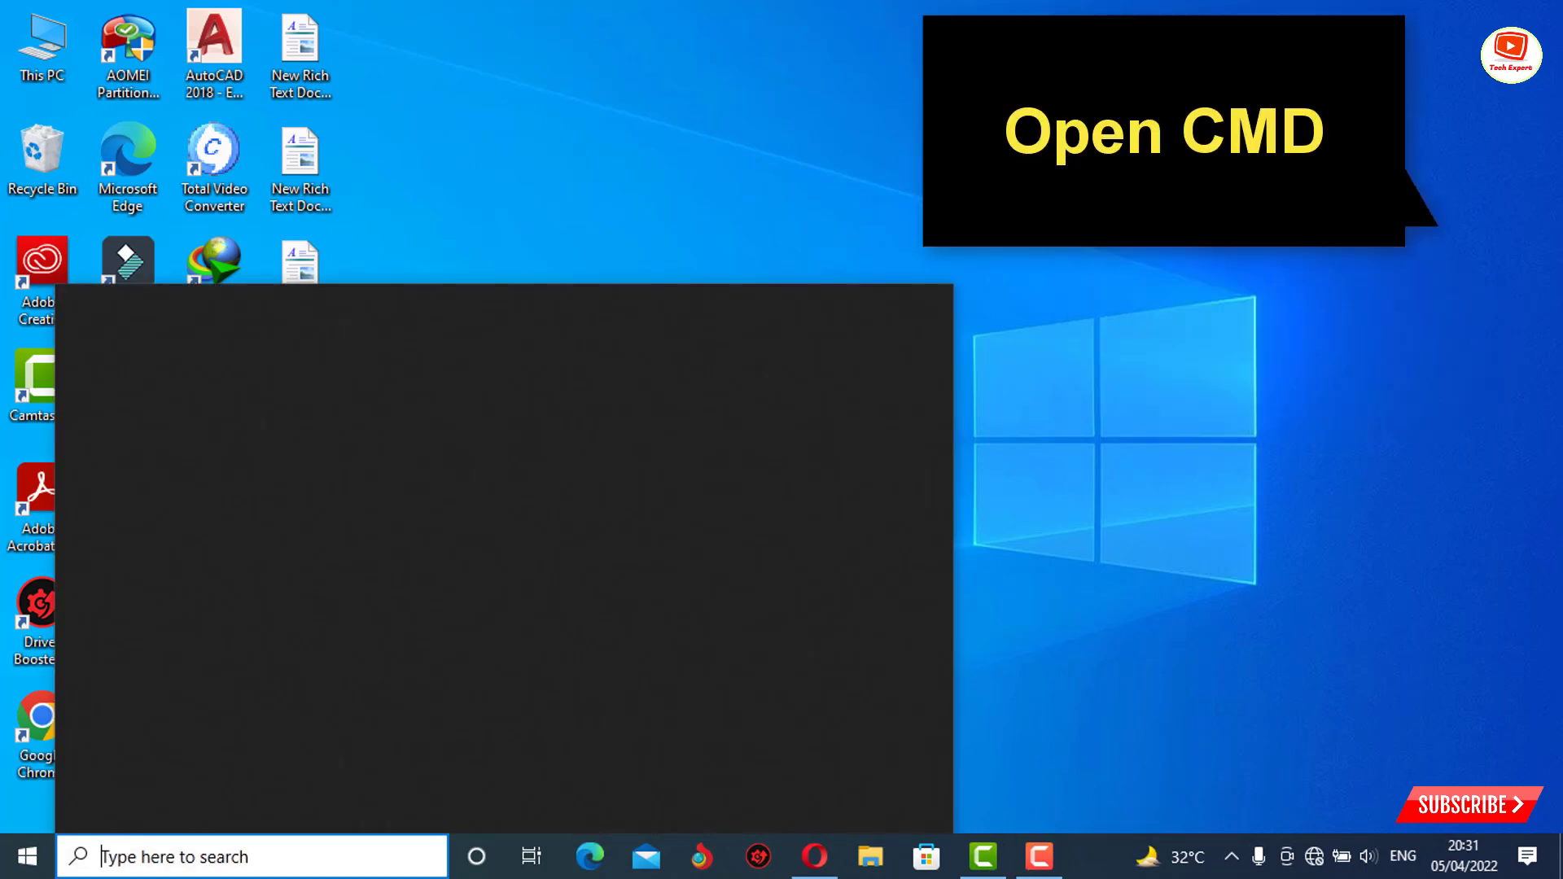
type("c")
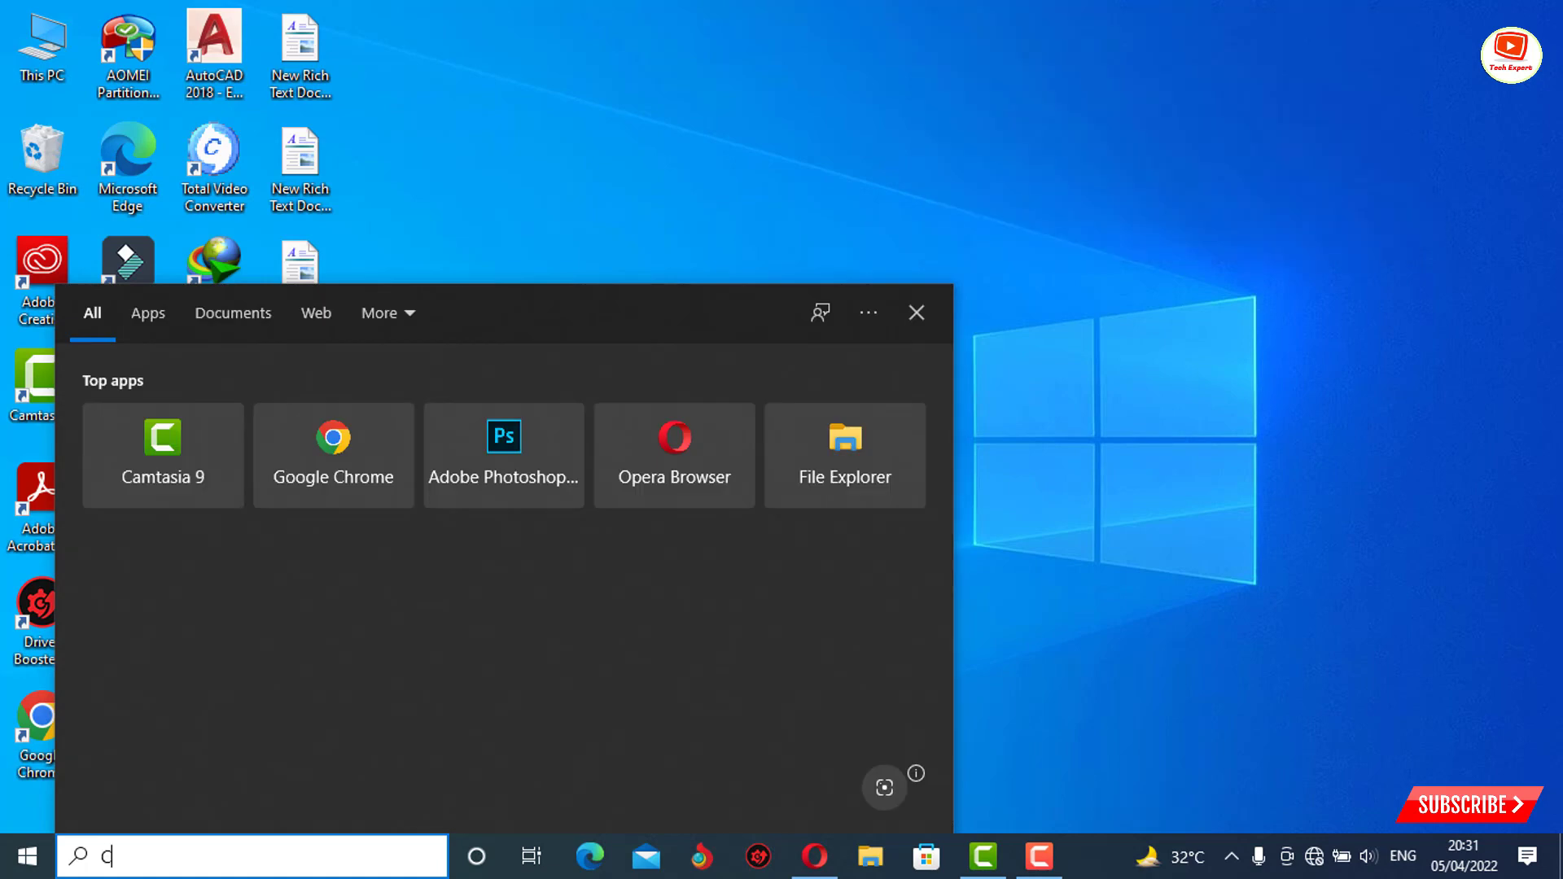
type("MD")
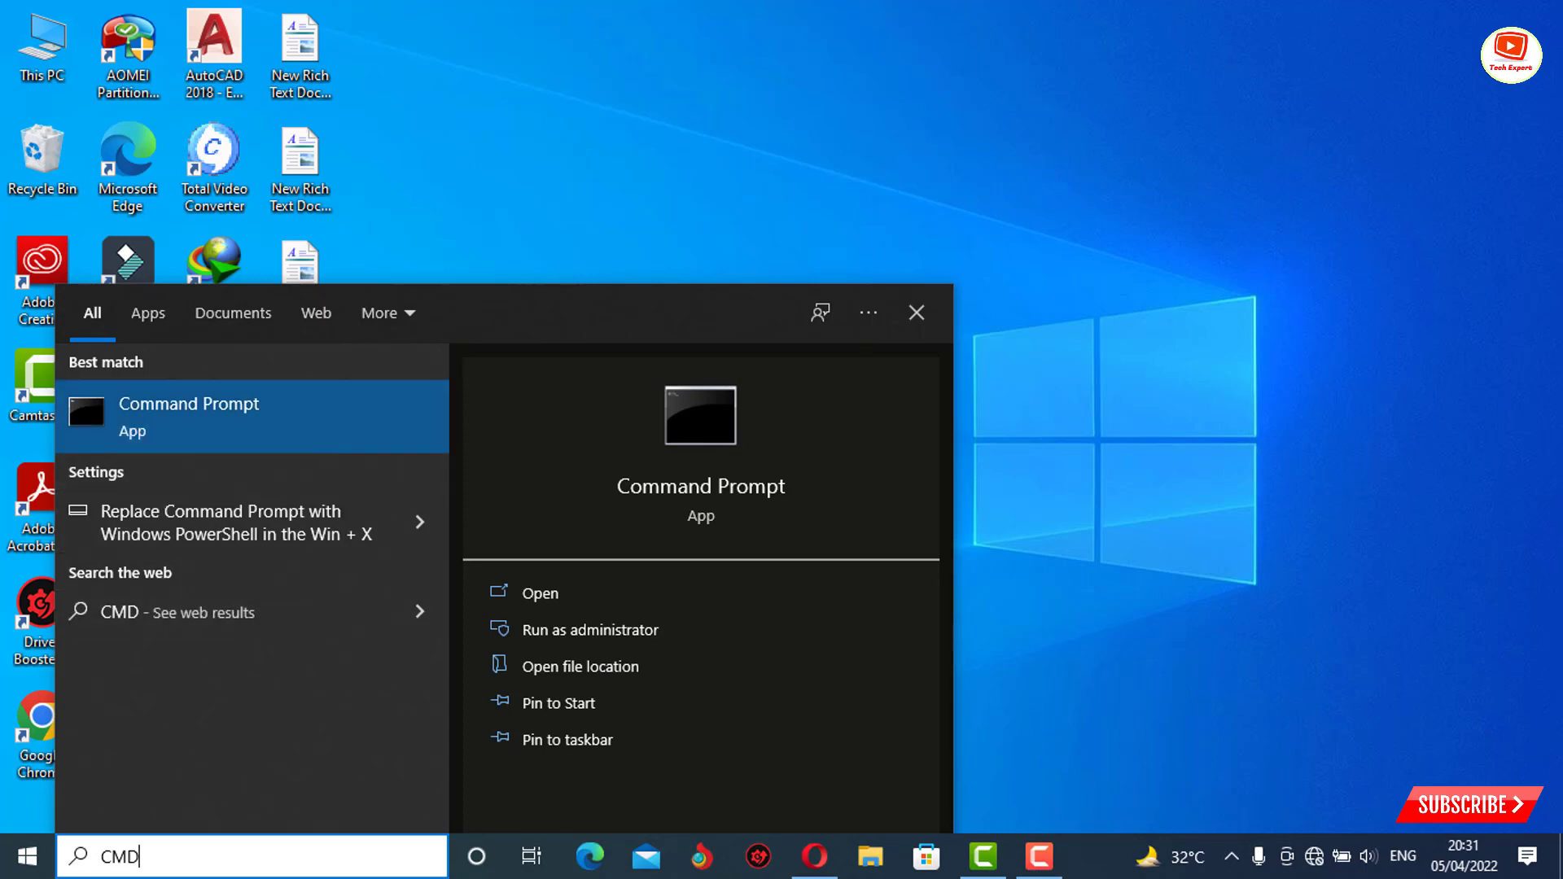
right_click(236, 415)
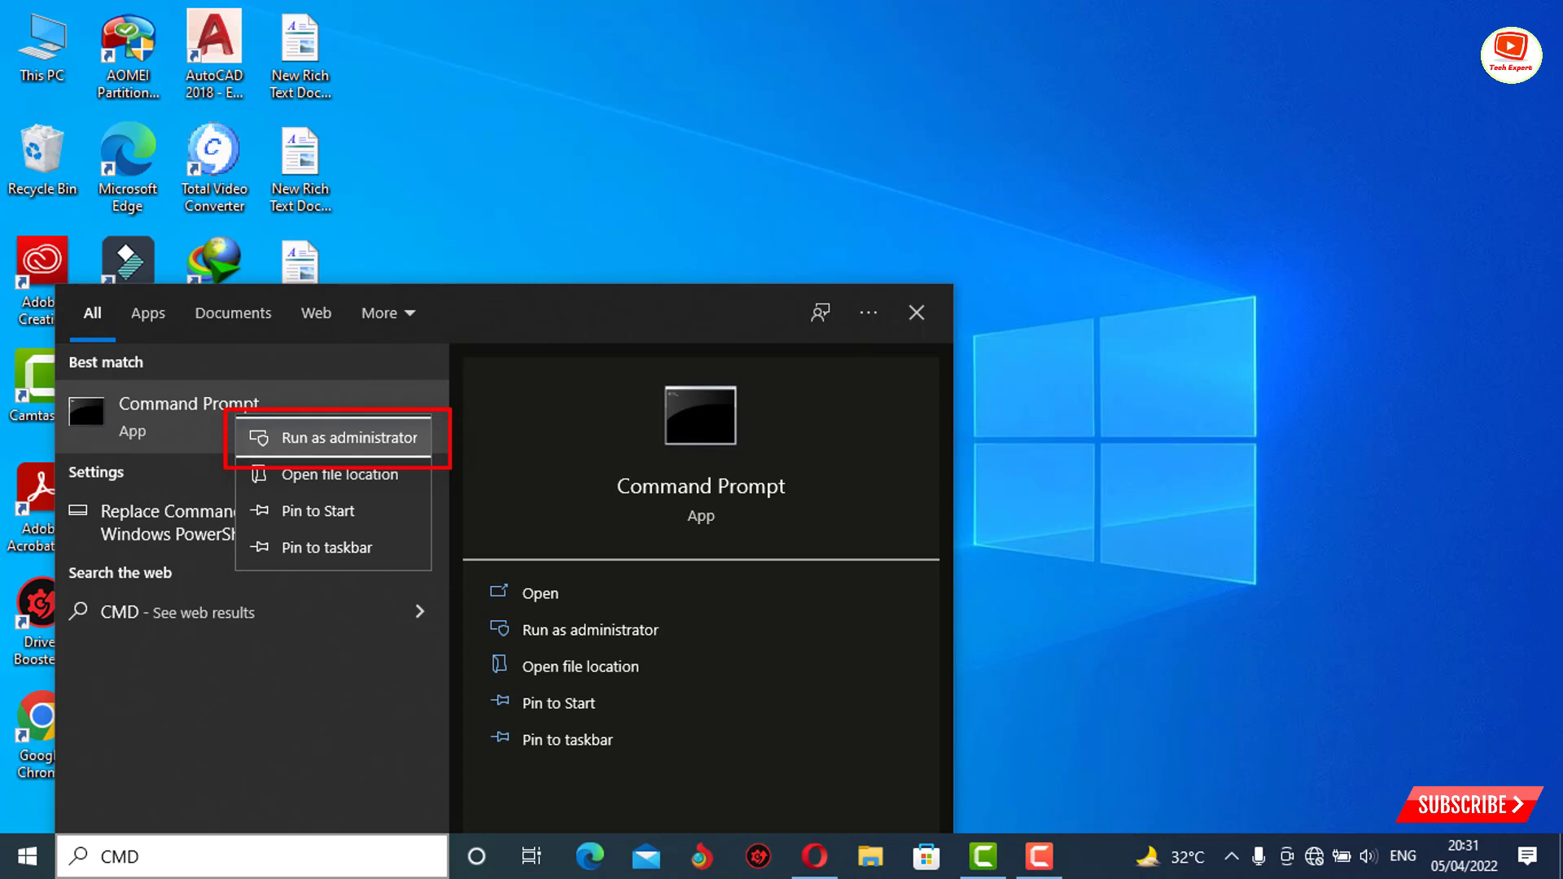
key("Return")
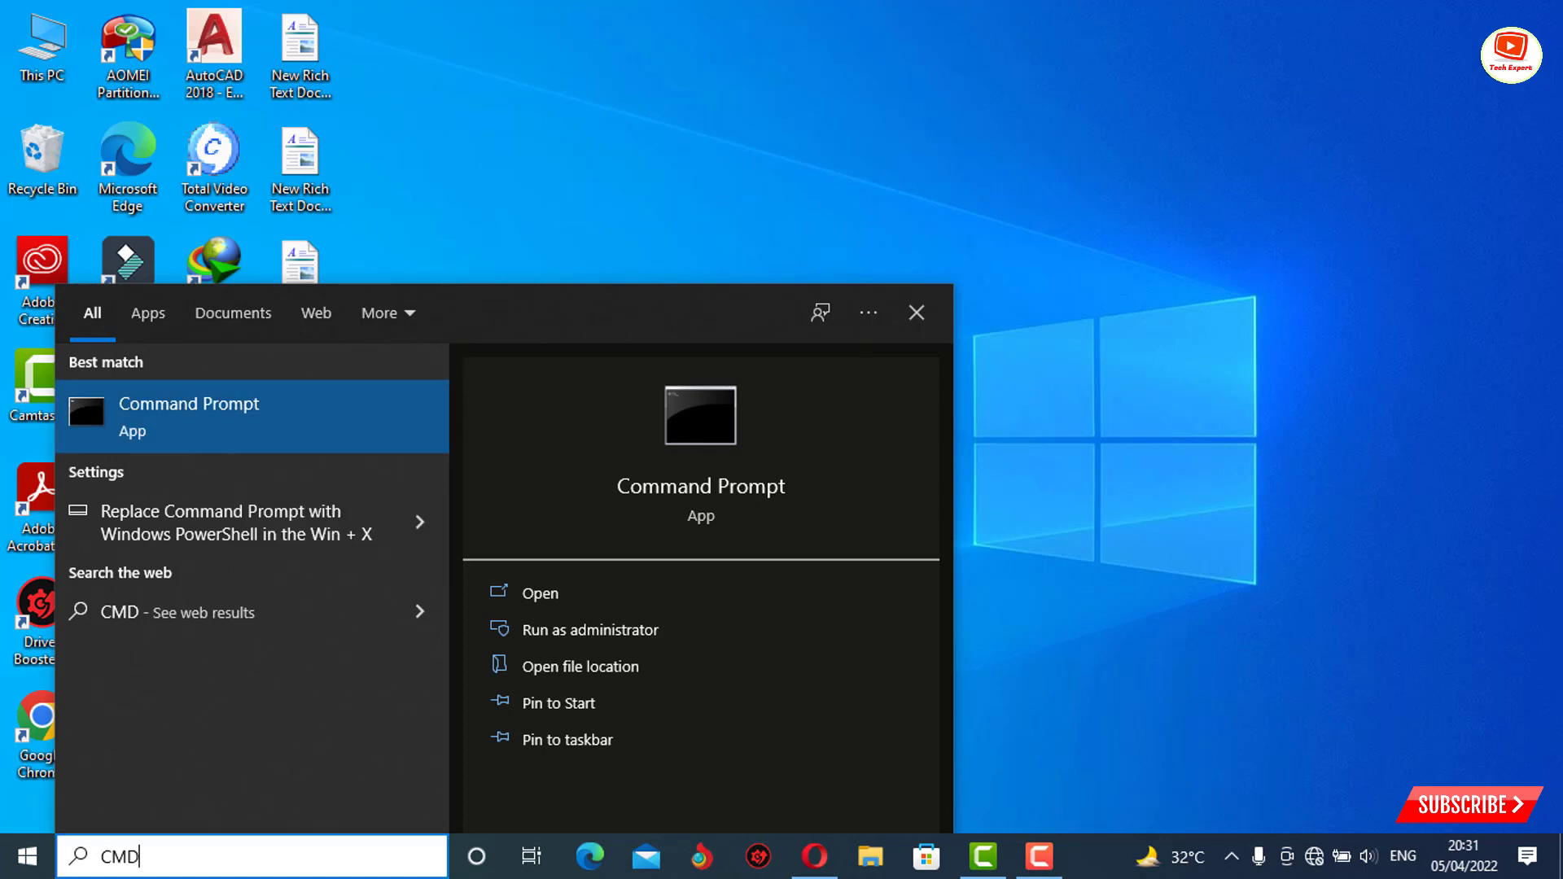
key("ctrl+shift+Return")
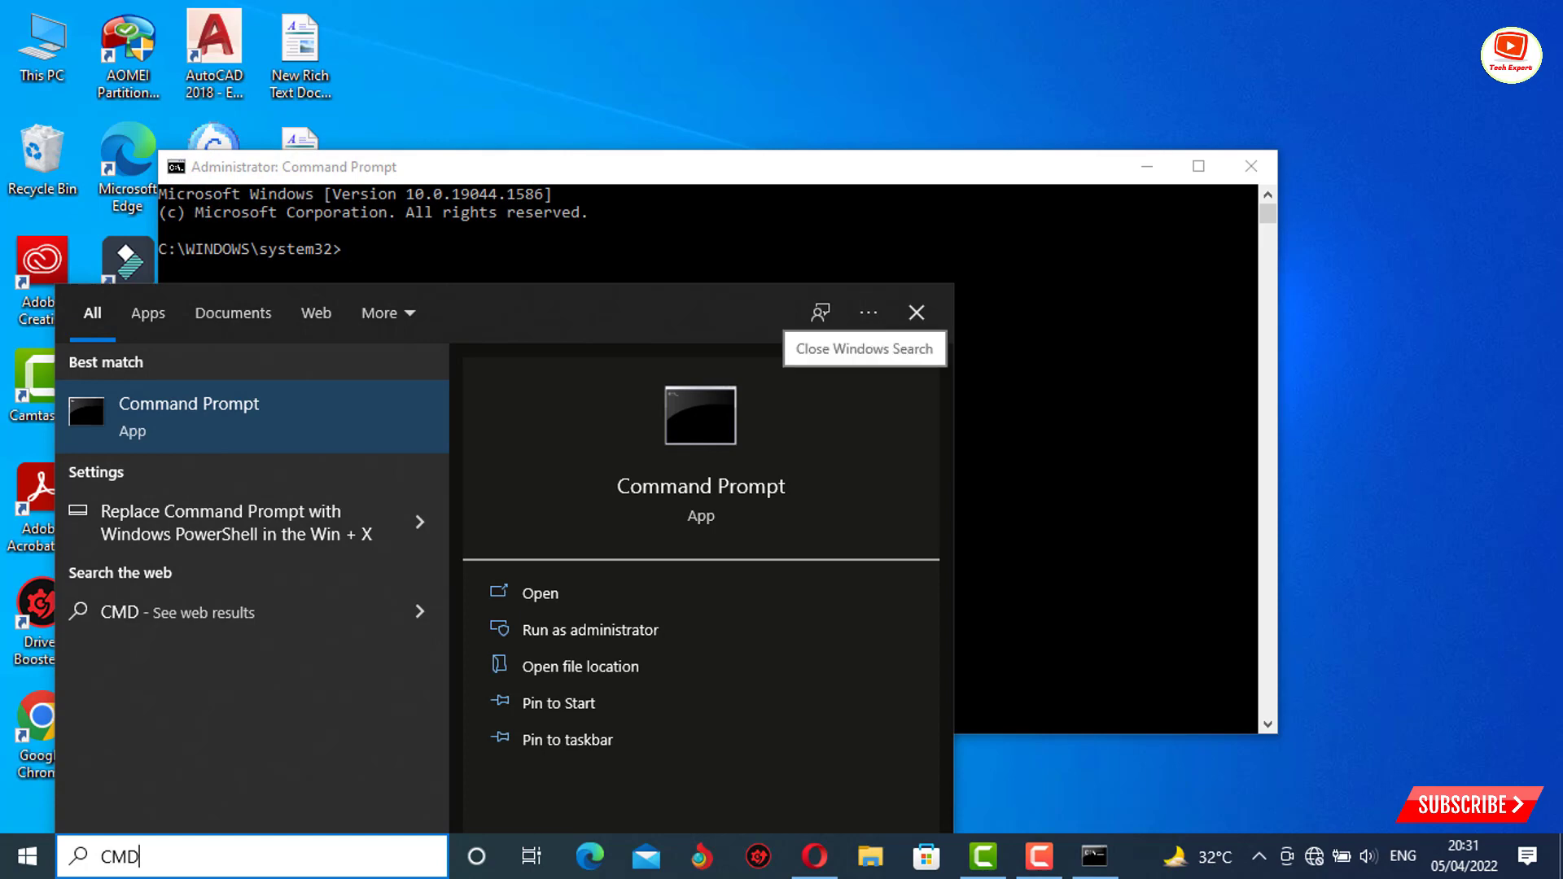
left_click(917, 312)
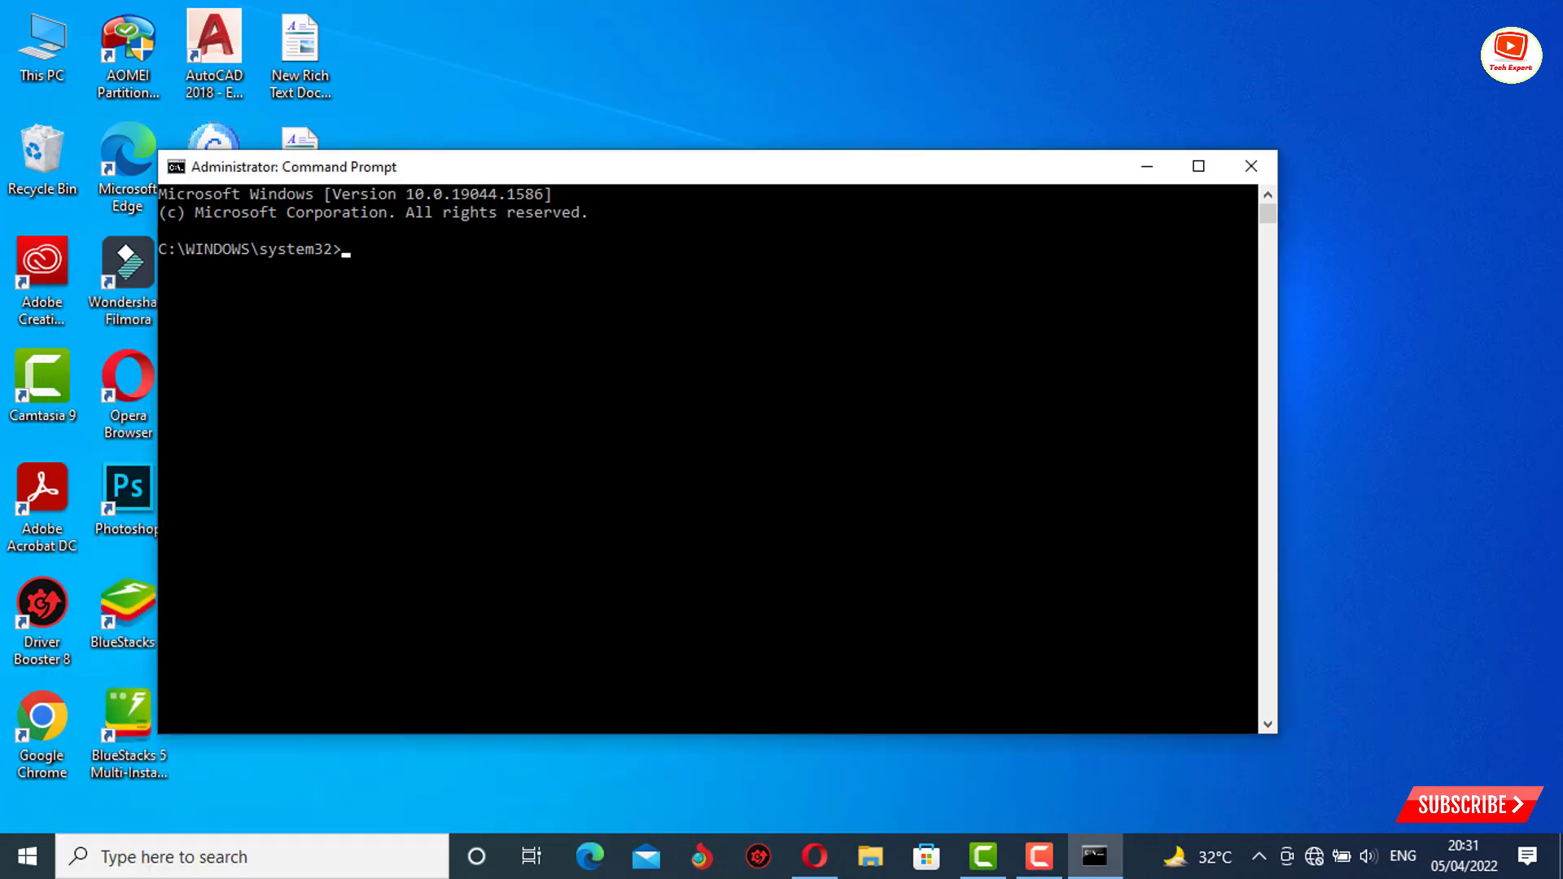
left_click_drag(158, 150, 38, 28)
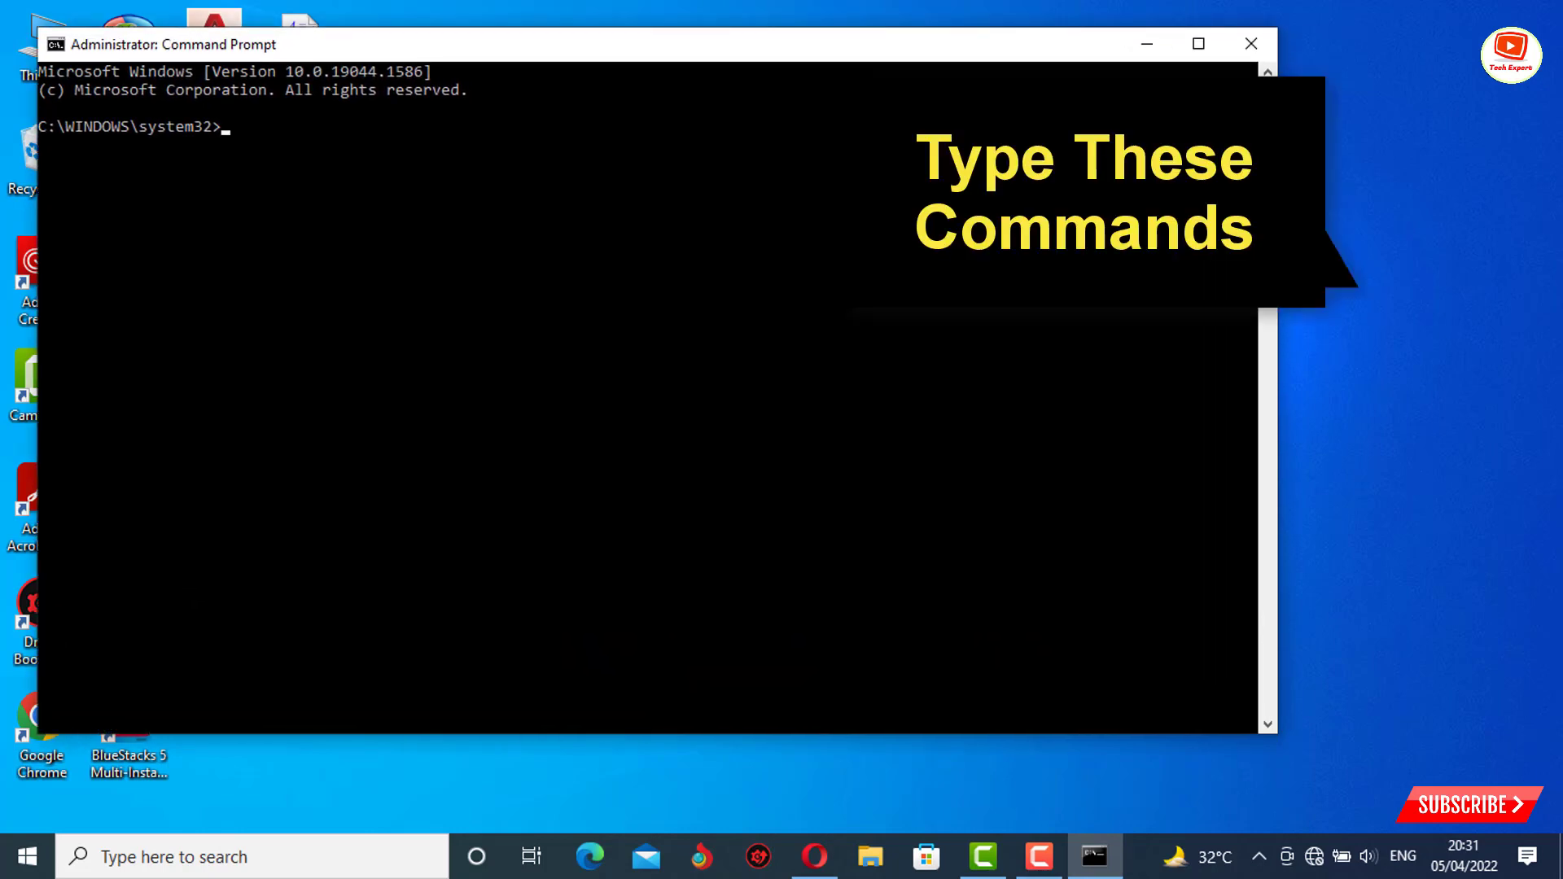
left_click_drag(1277, 381, 1522, 381)
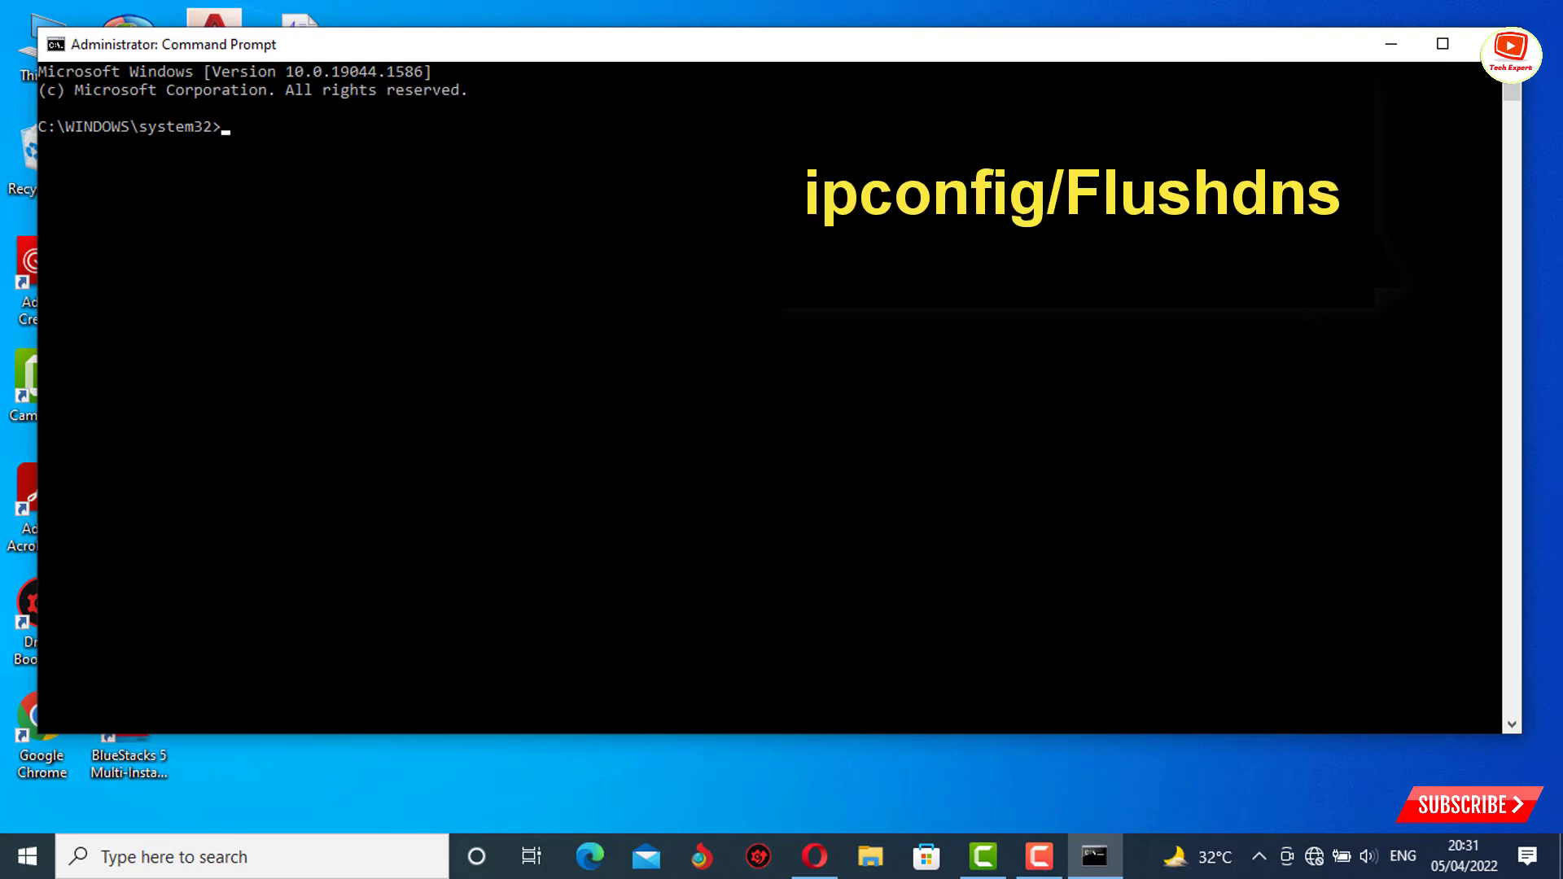
Flush the DNS resolver cache by running the command ipconfig/flushdns.
type("ipcong")
key("BackSpace")
type("f")
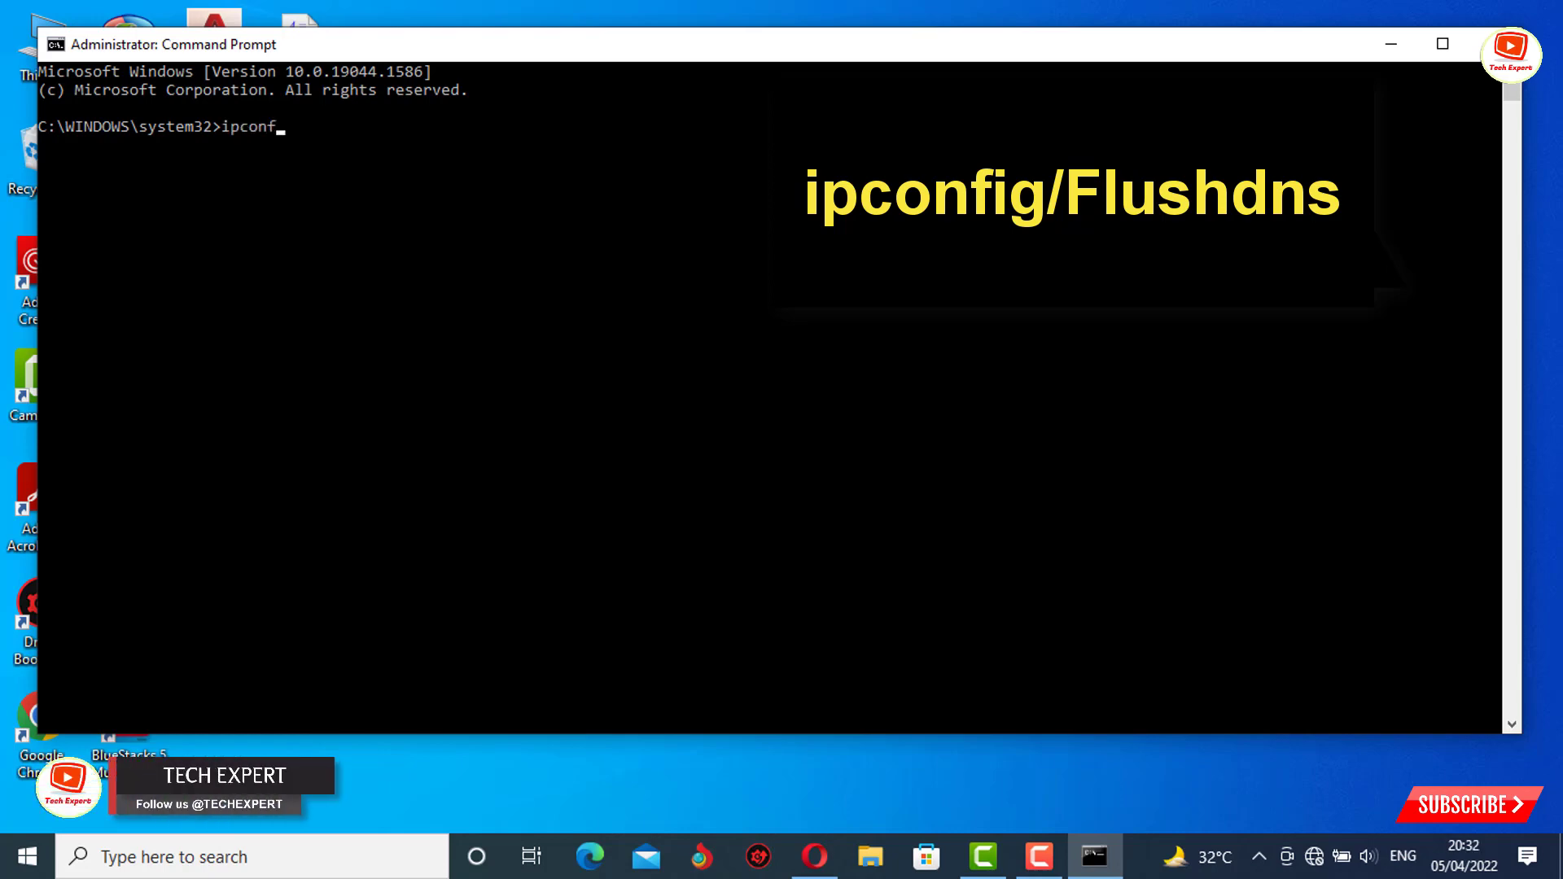
type("ig/")
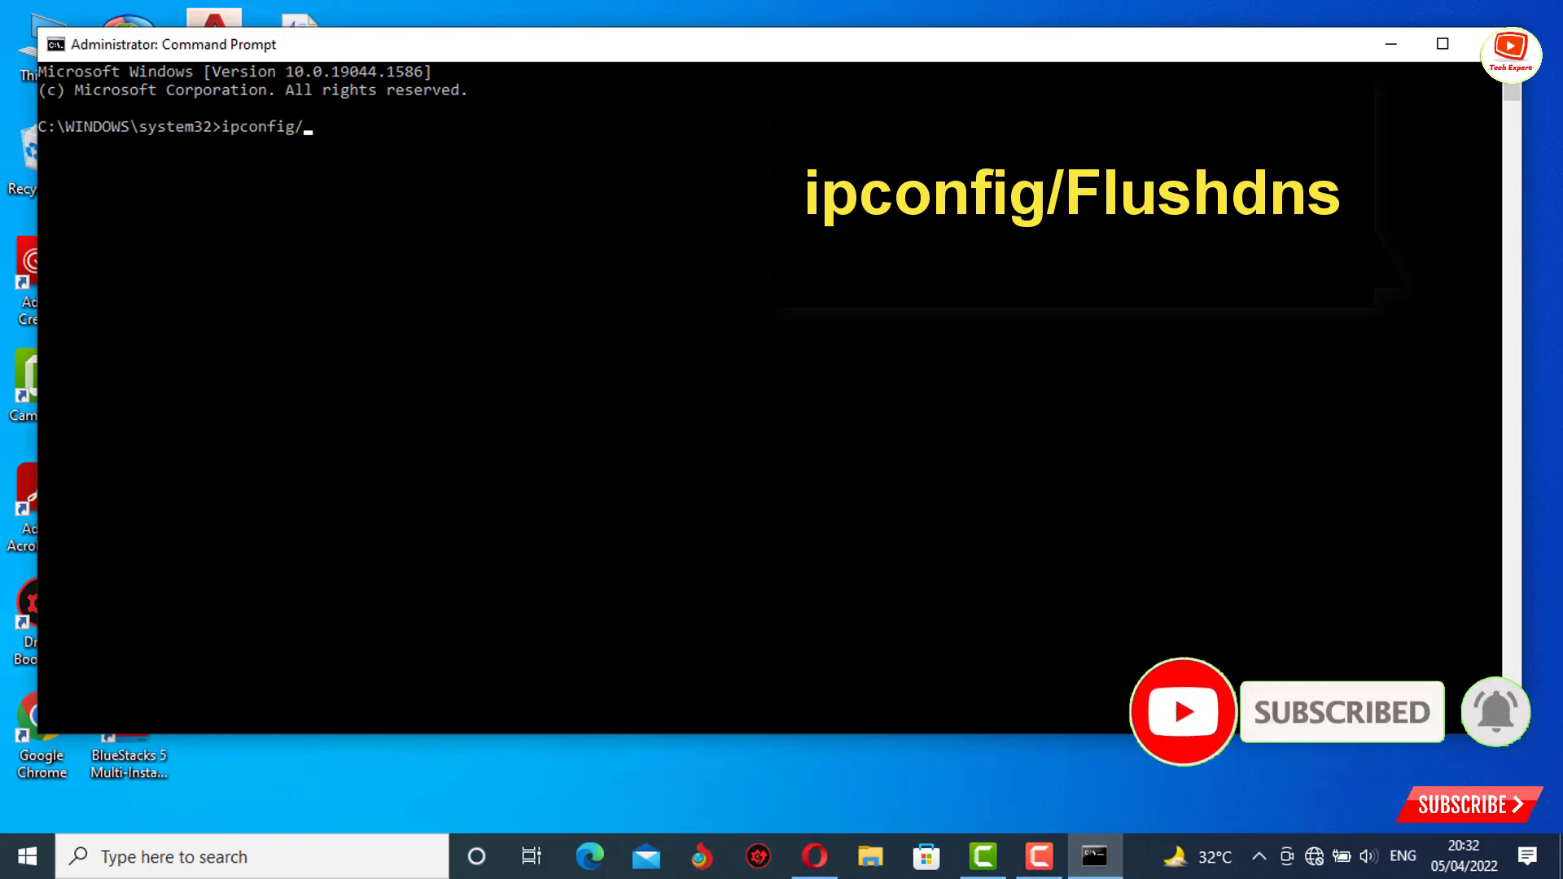
type("flush")
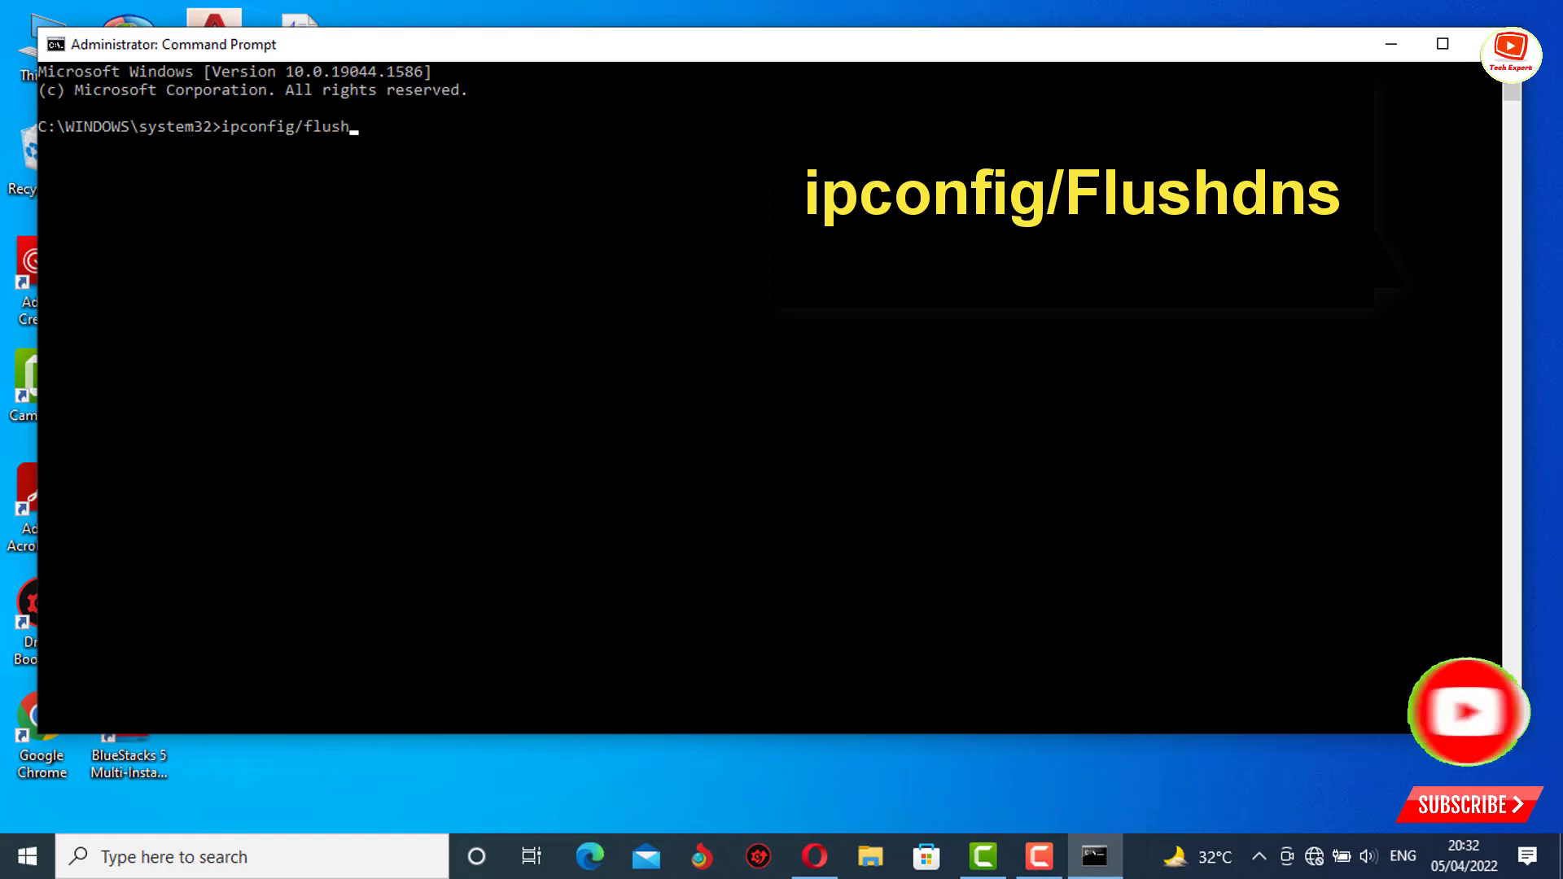
type("dns")
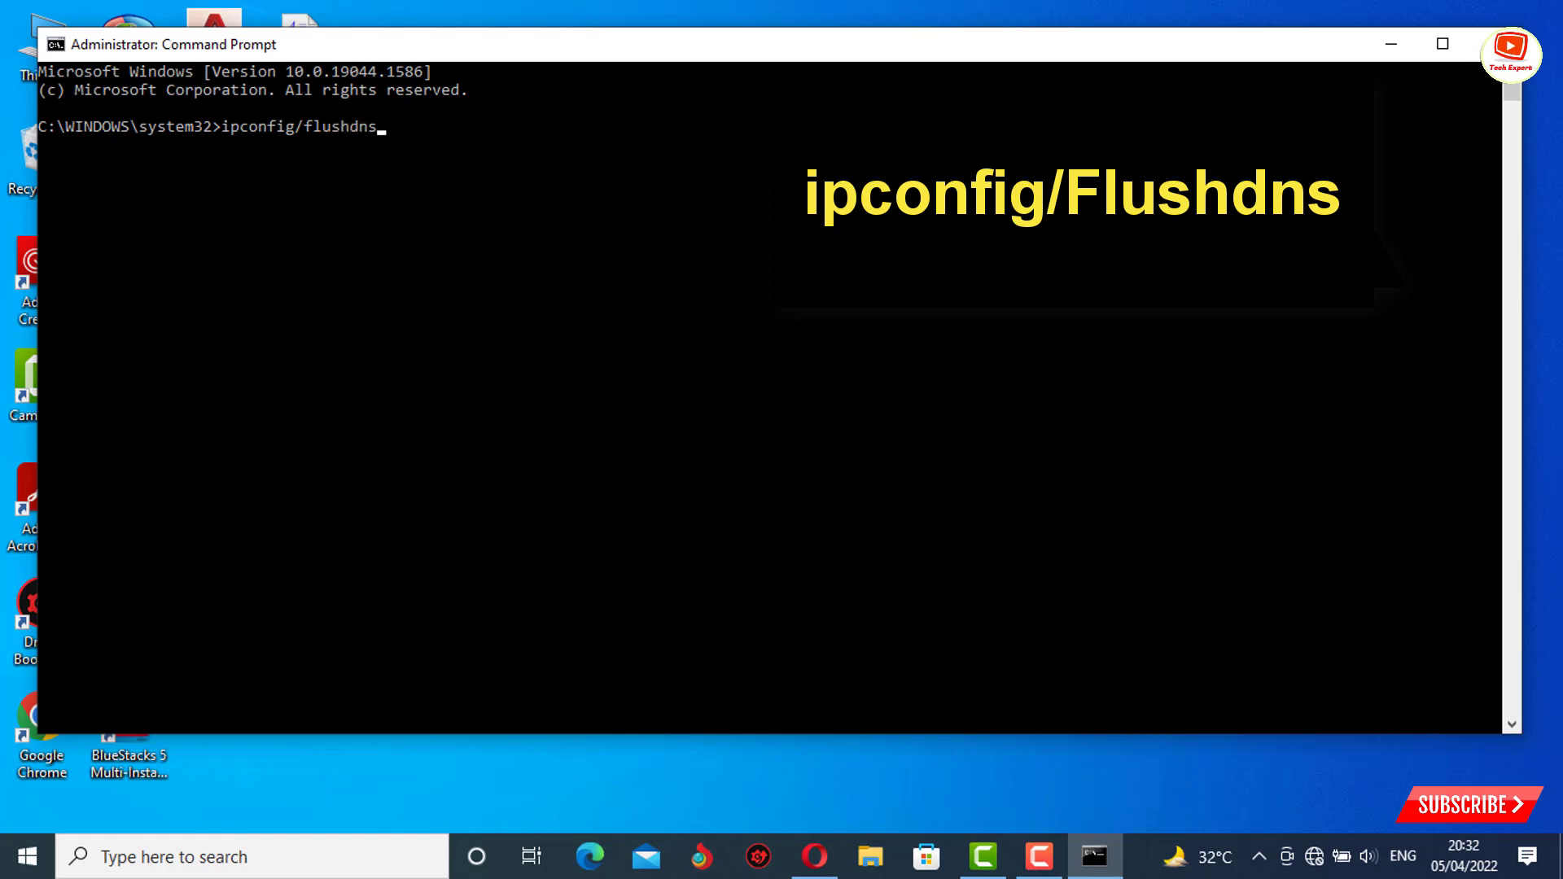
key("Return")
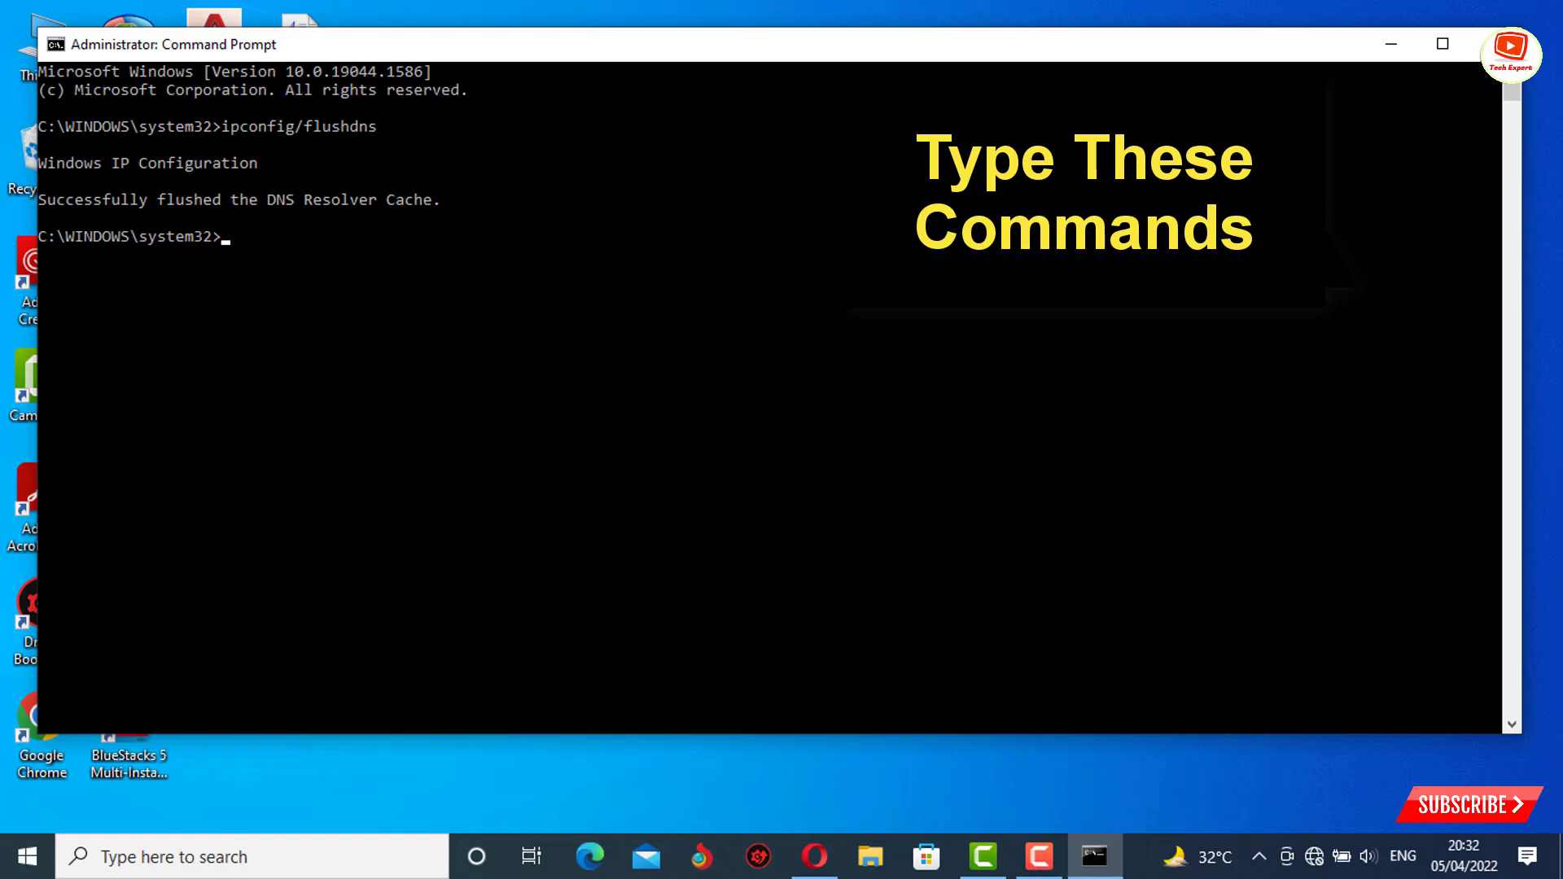
Reset the Winsock catalog by running the command Netsh winsock reset.
type("N")
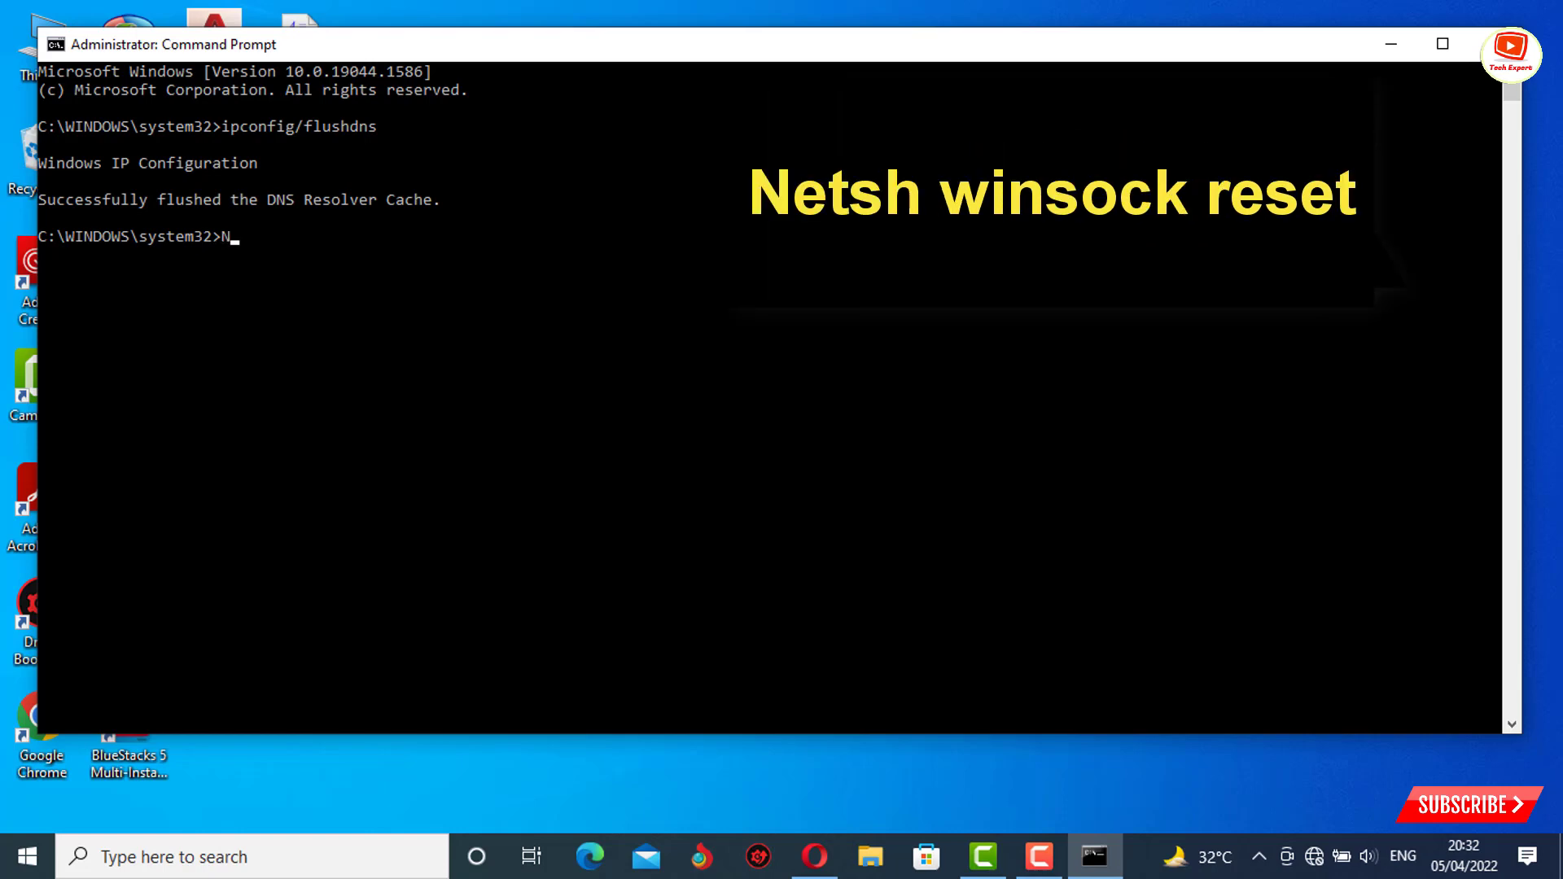
type("etsh winsock reset")
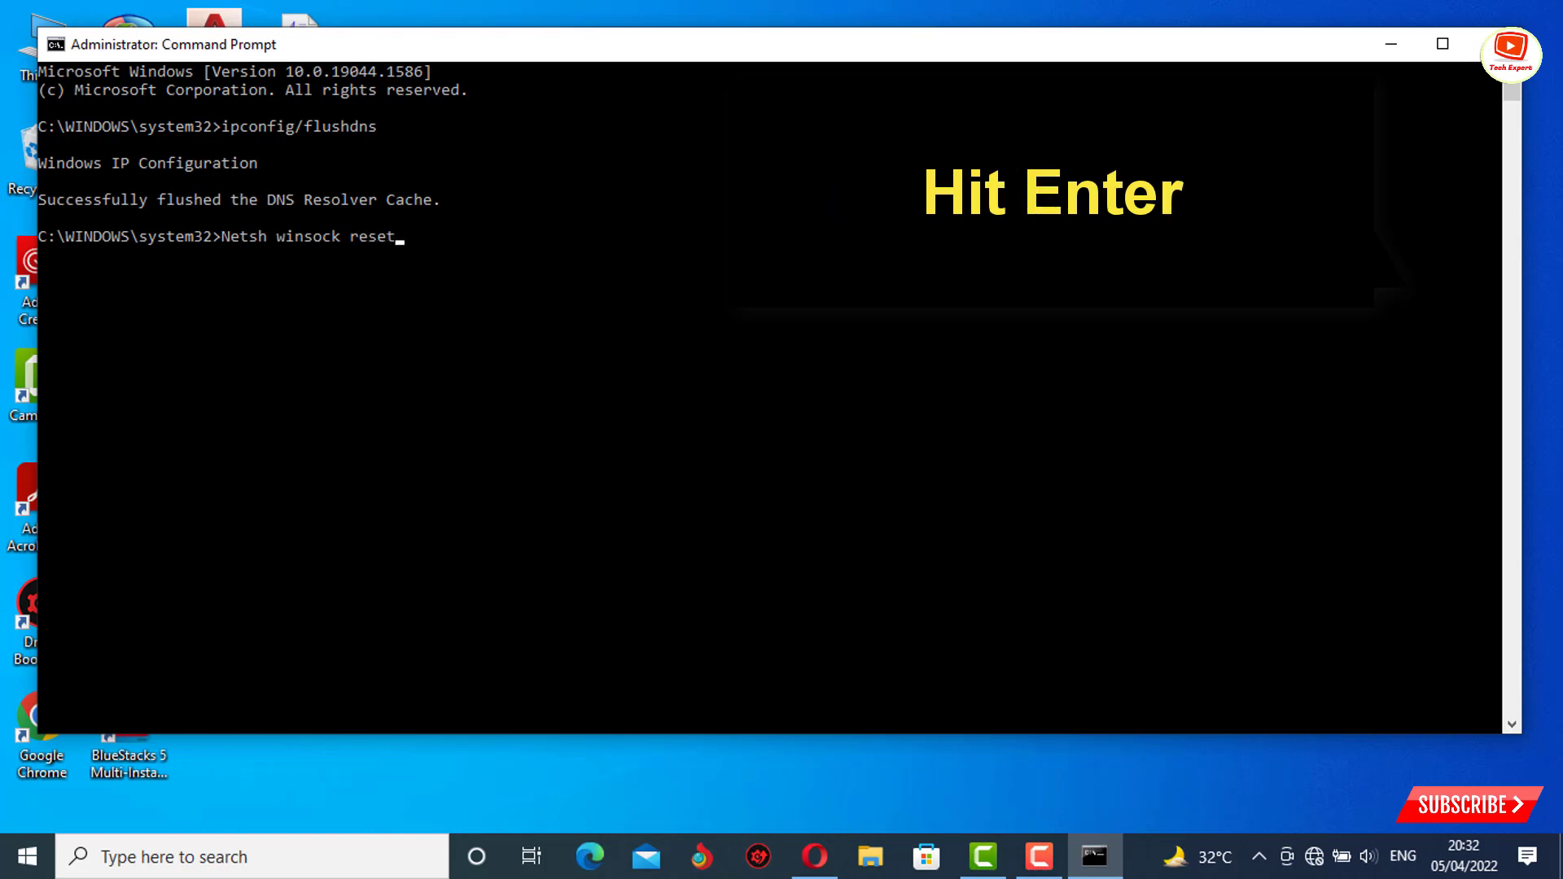
key("Return")
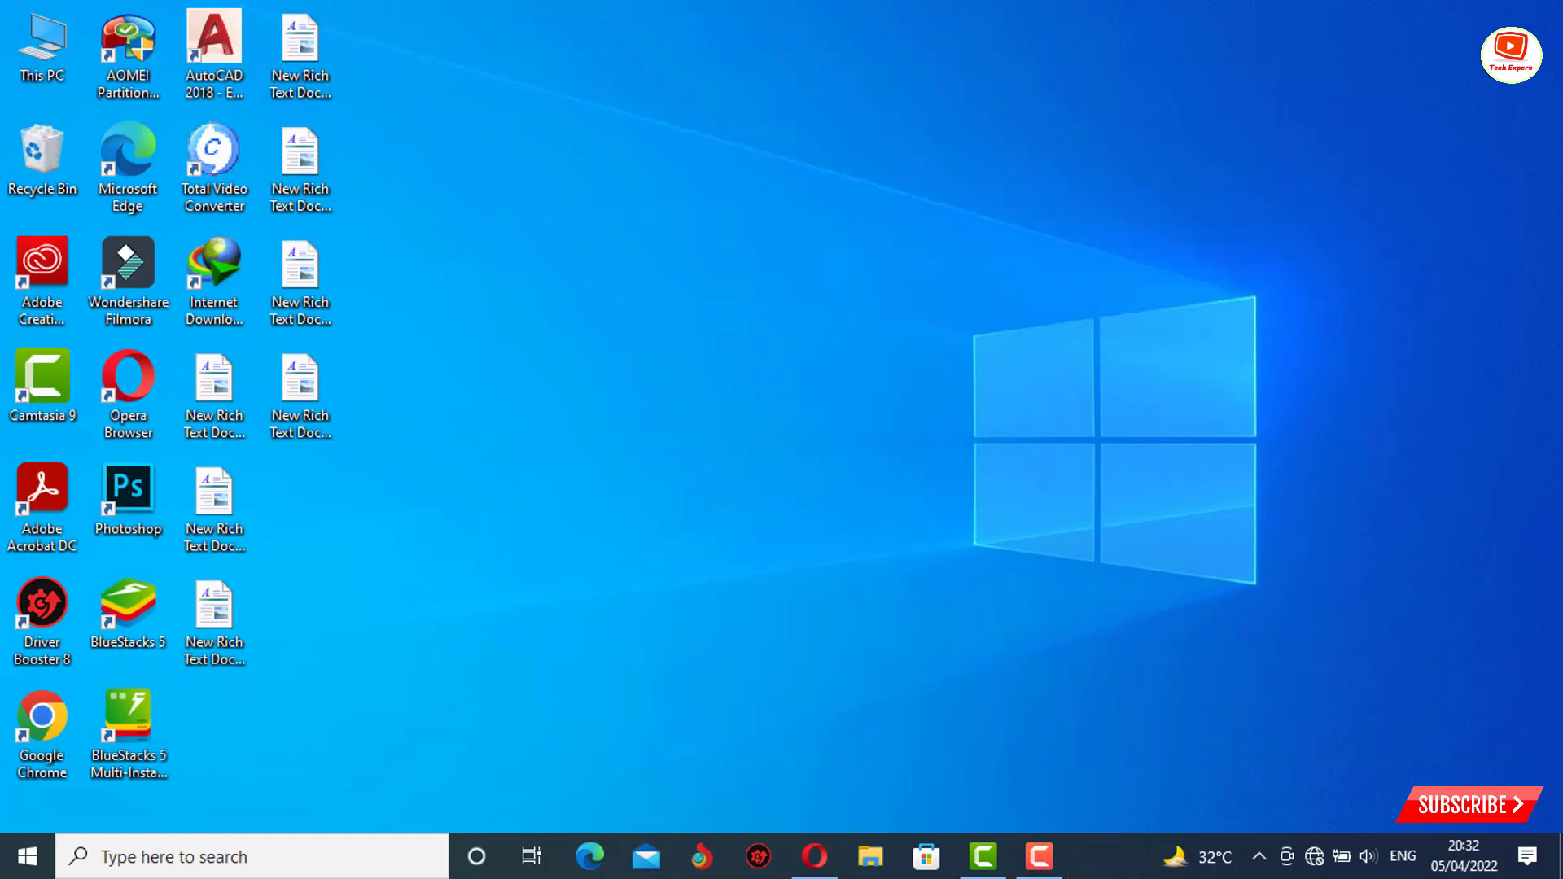
Bring up the computer's power options.
left_click(27, 856)
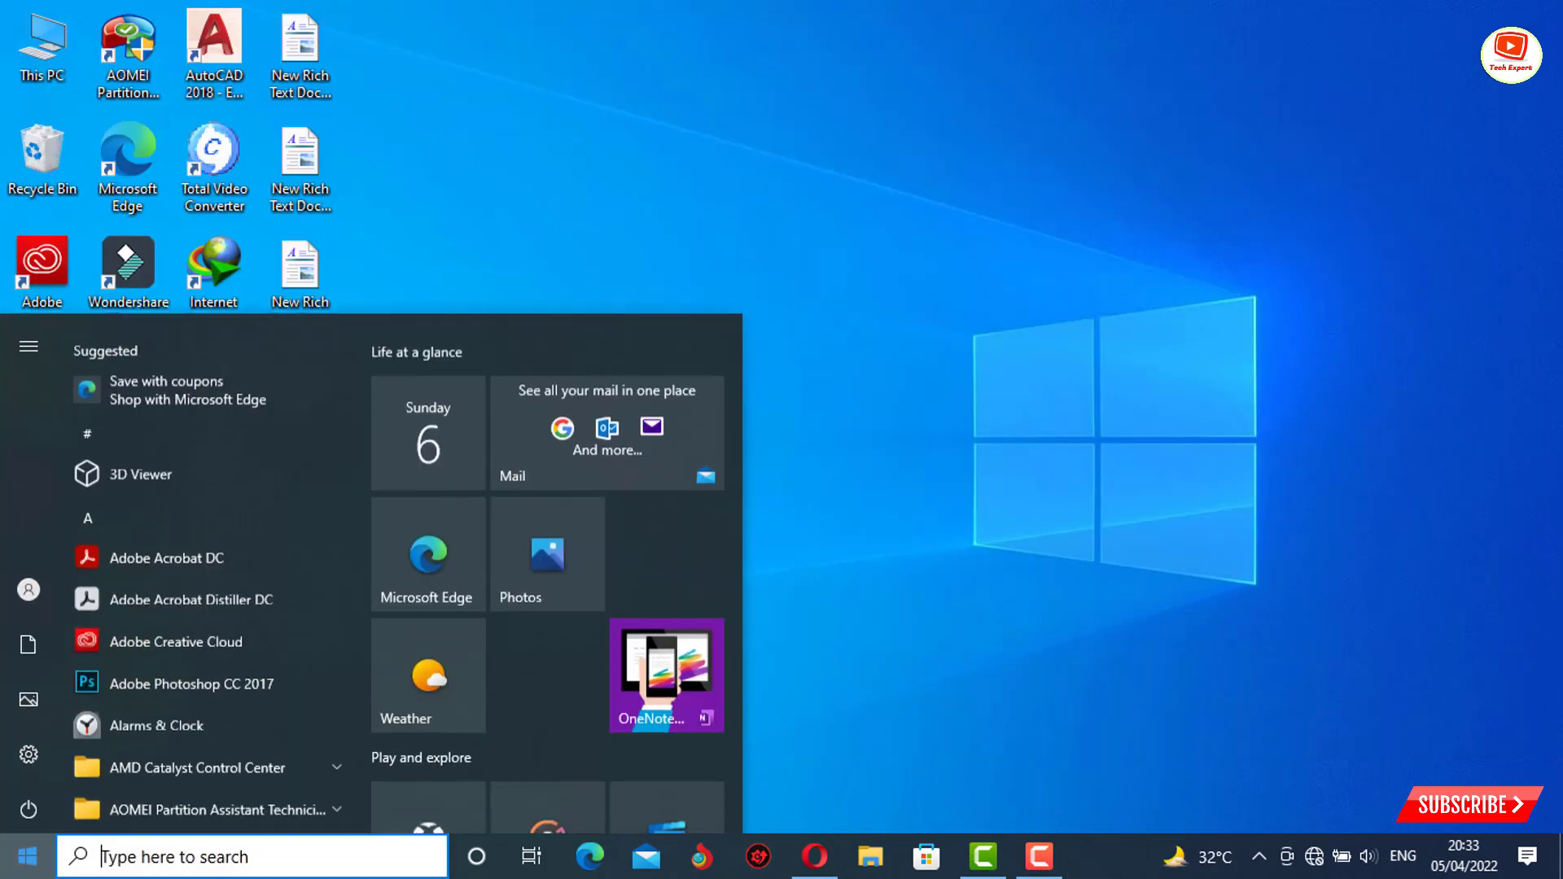
left_click(29, 808)
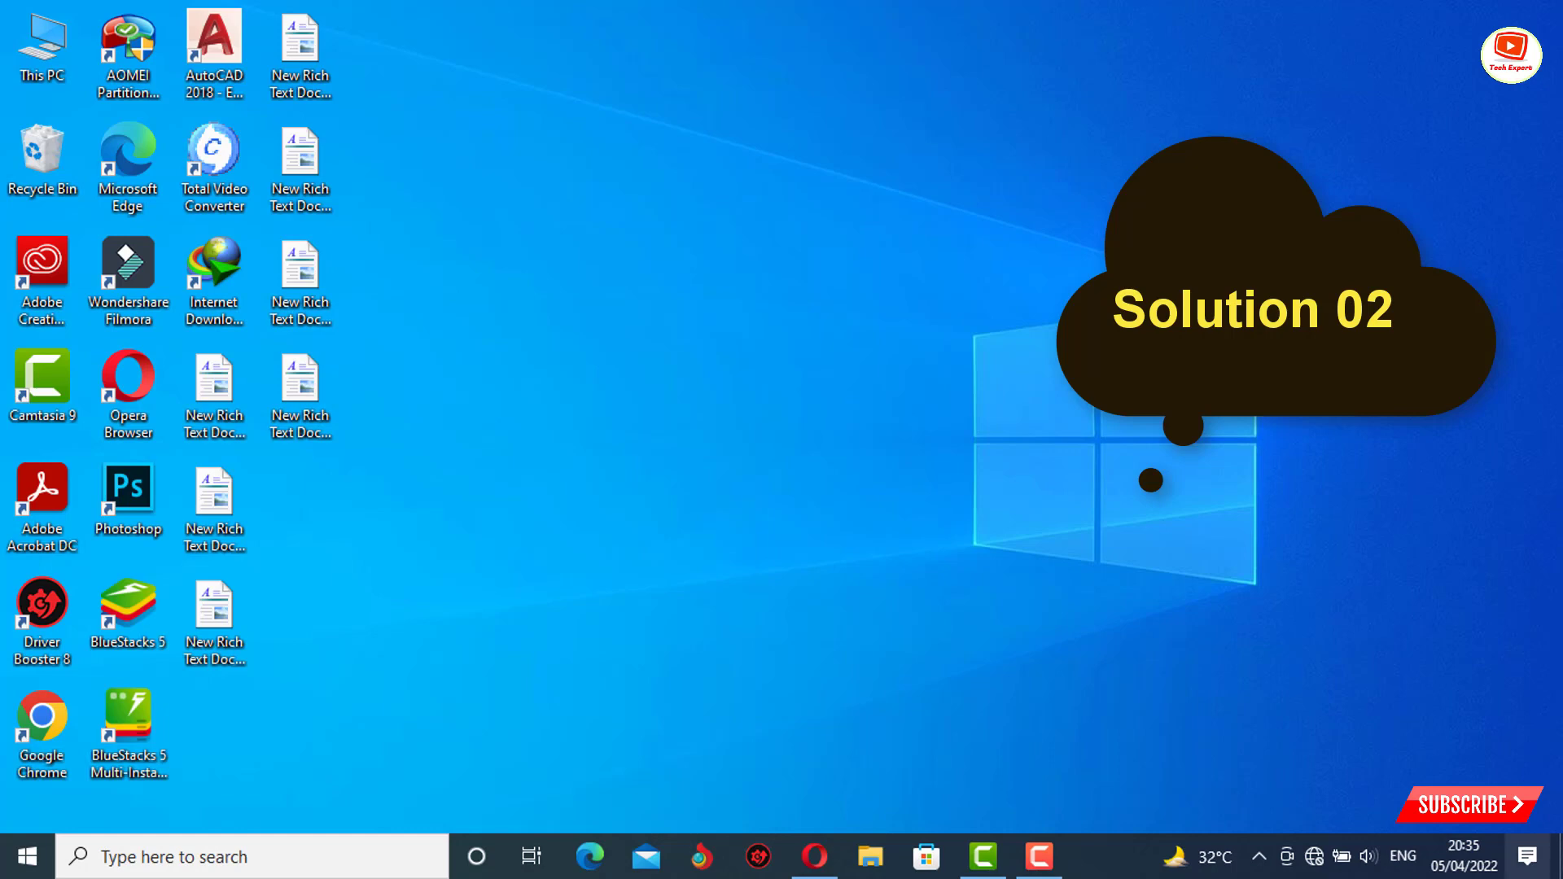
Go to the Network & Internet settings in Windows and open the list of network adapters through Change adapter options.
left_click(1528, 856)
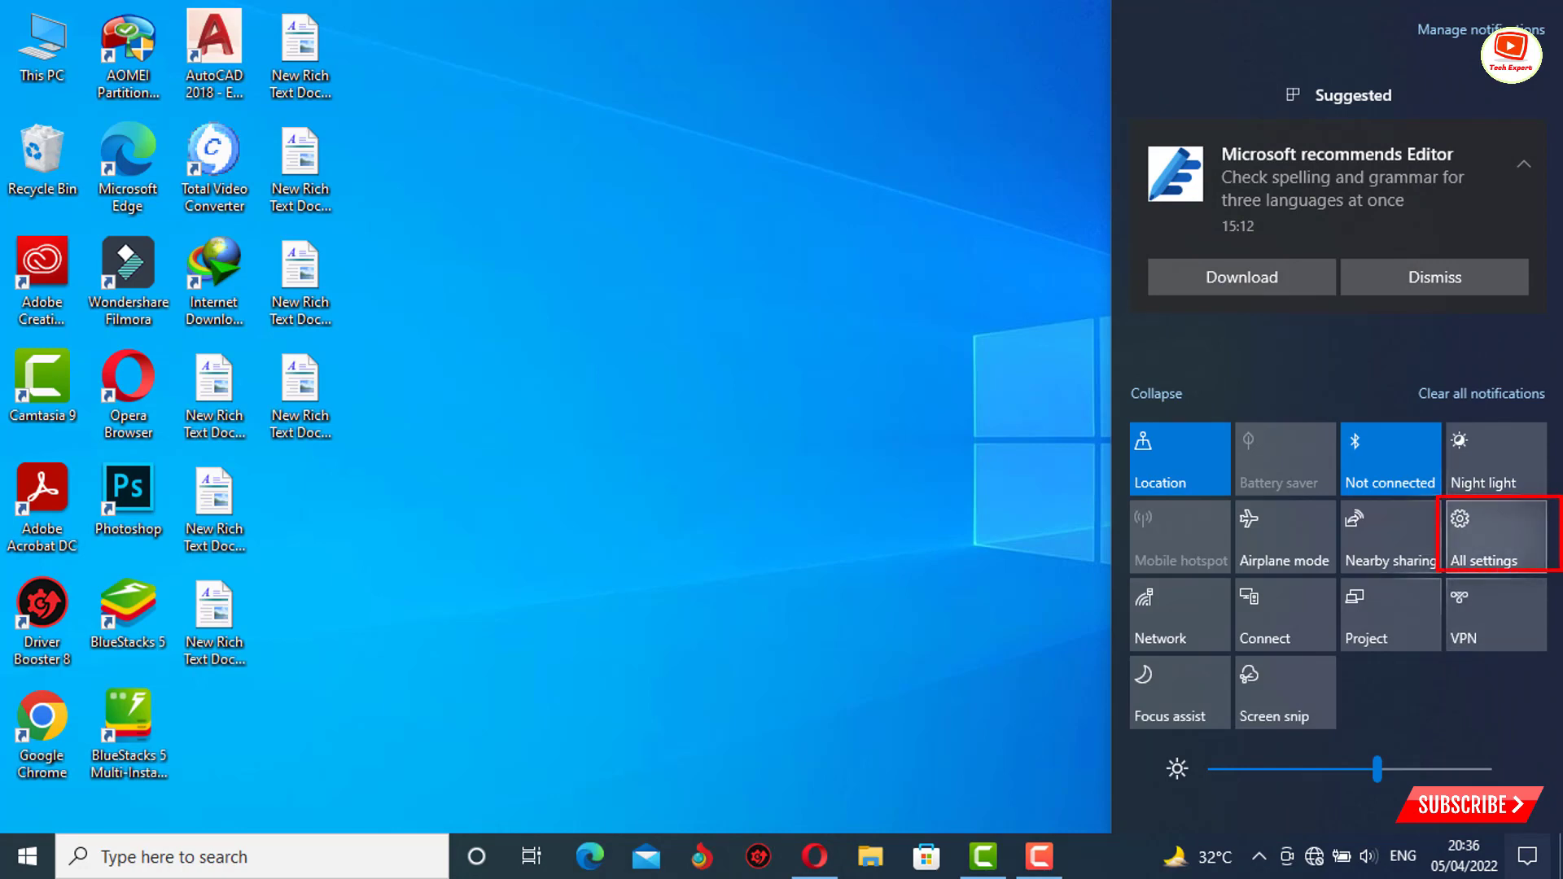
left_click(1494, 536)
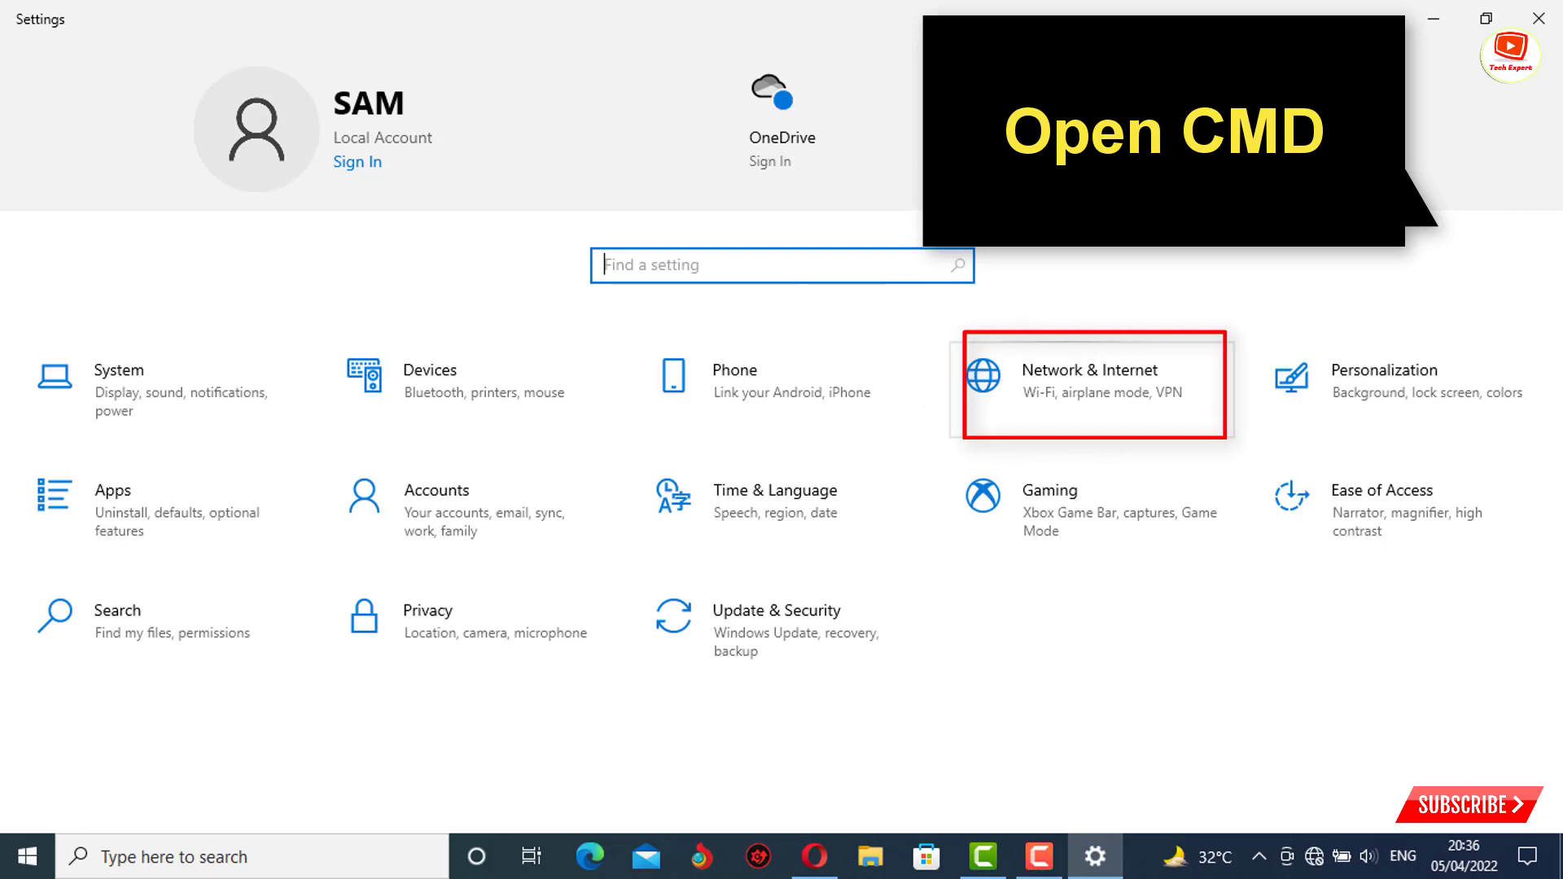
left_click(1092, 389)
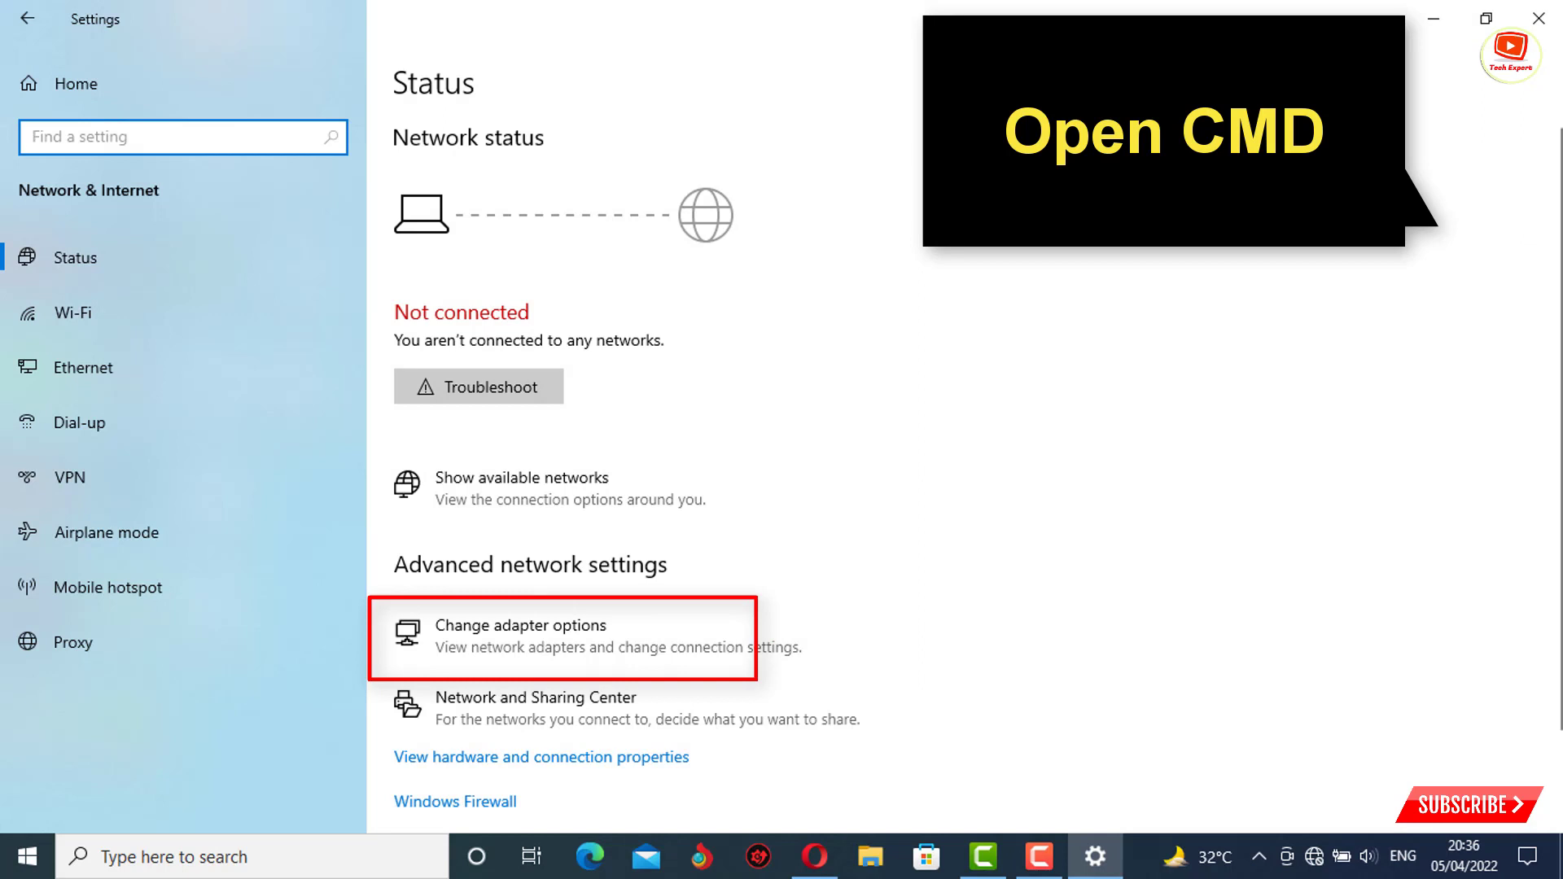
scroll(569, 497, "down", 2)
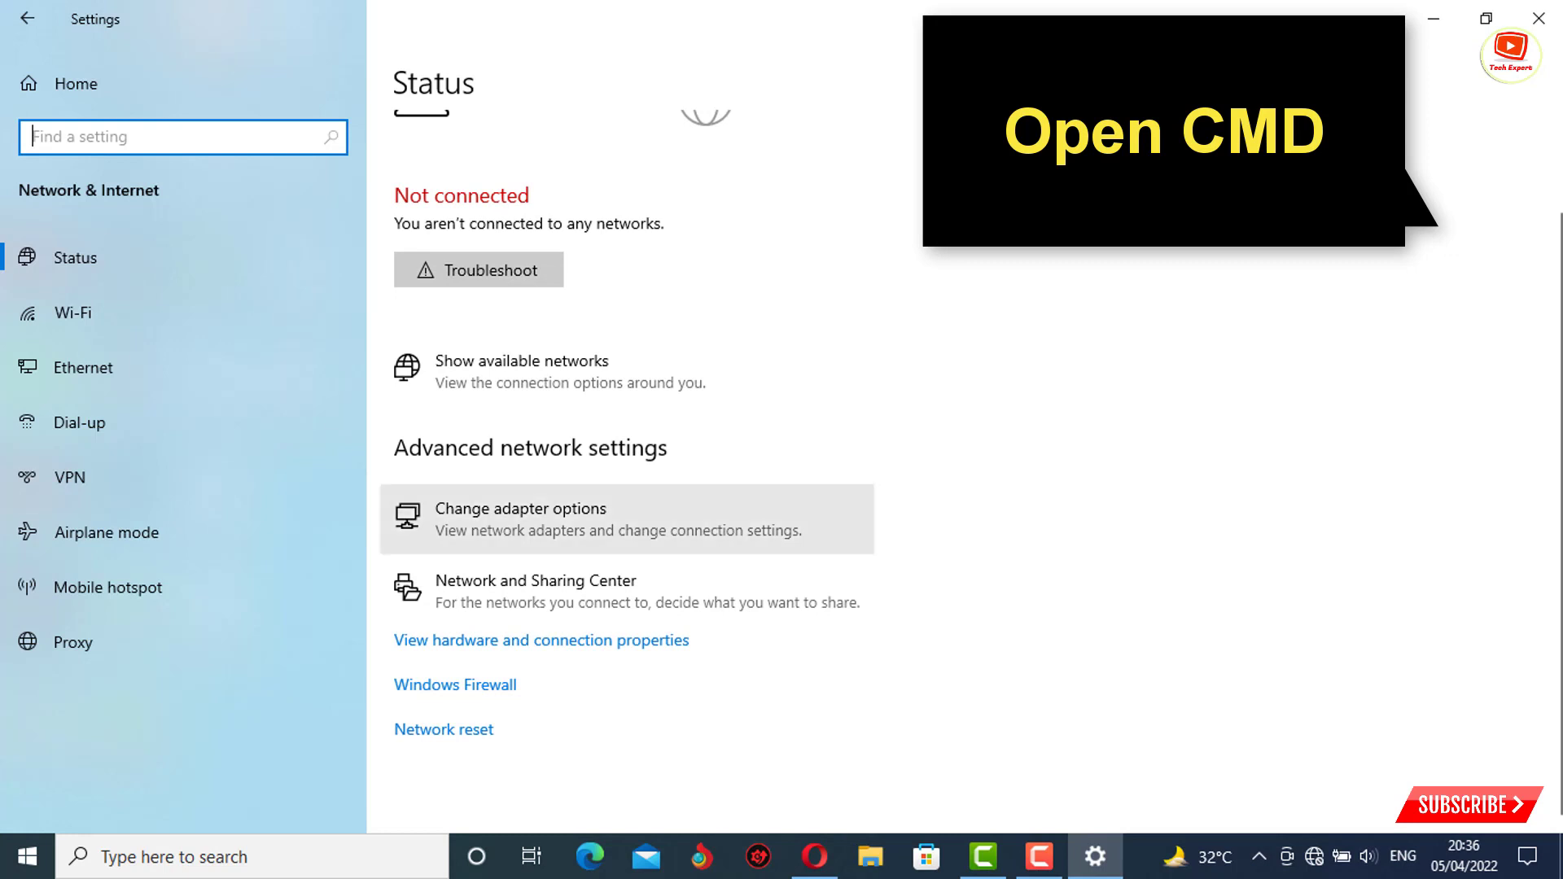
left_click(521, 518)
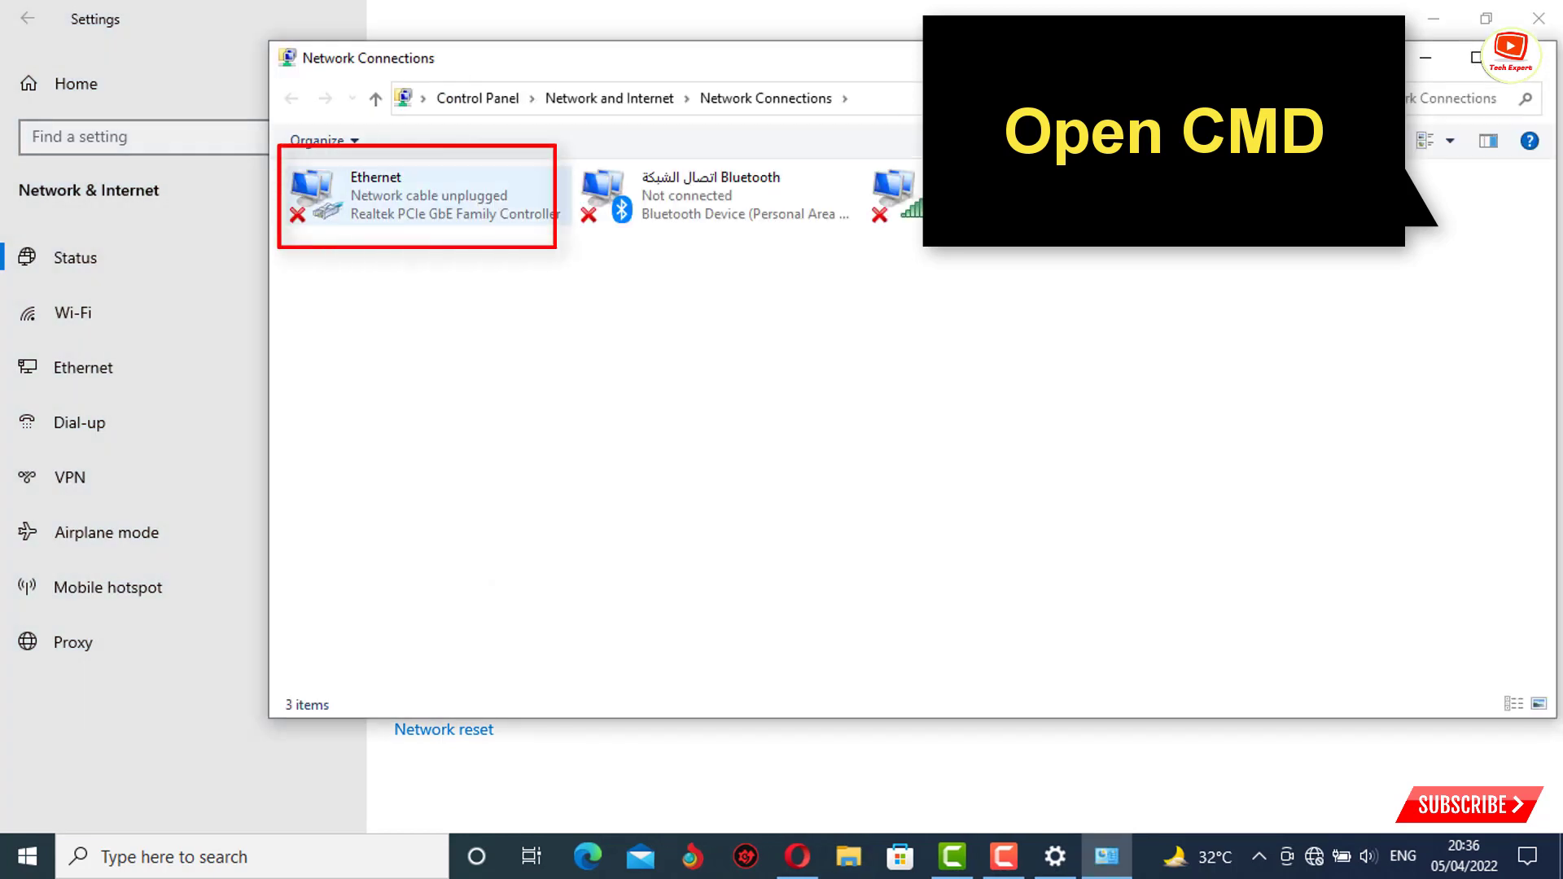
Open the Internet Protocol Version 4 (TCP/IPv4) properties of the Ethernet adapter.
left_click(427, 196)
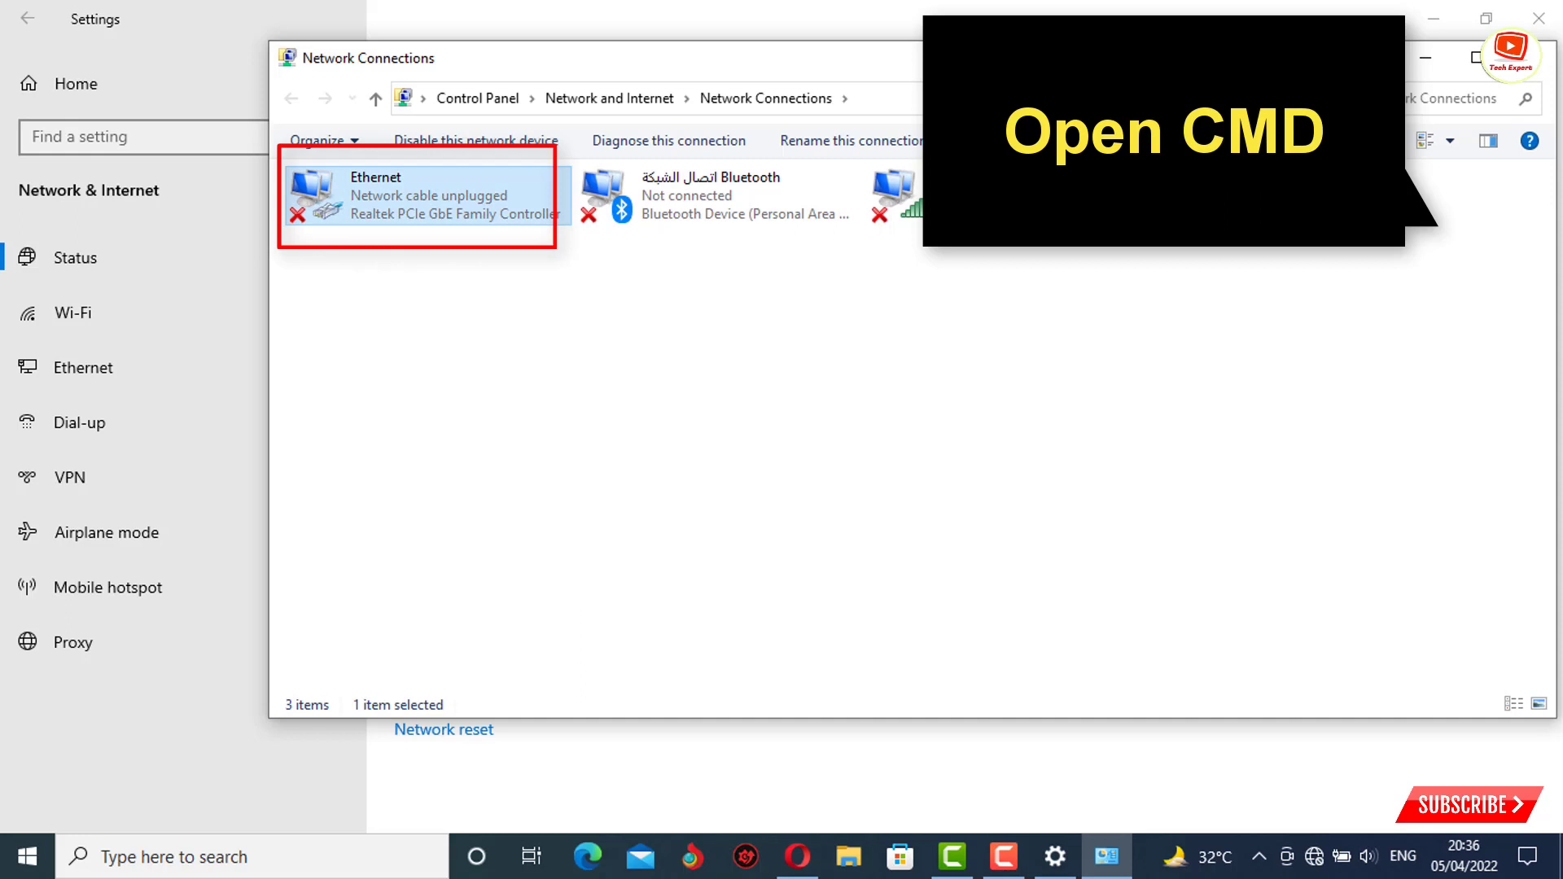
right_click(462, 210)
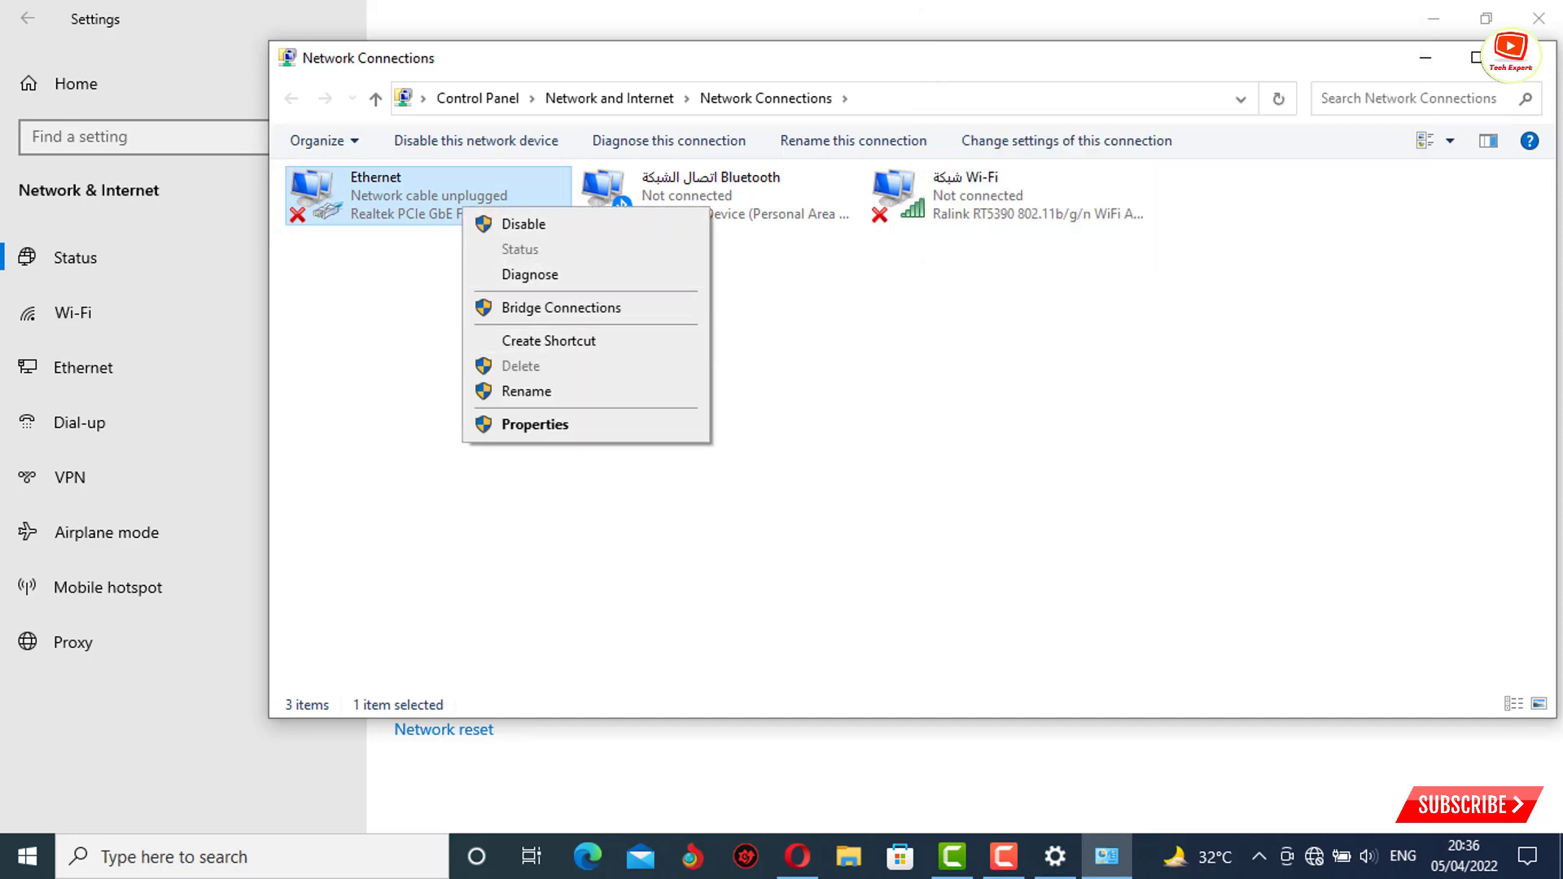
left_click(535, 424)
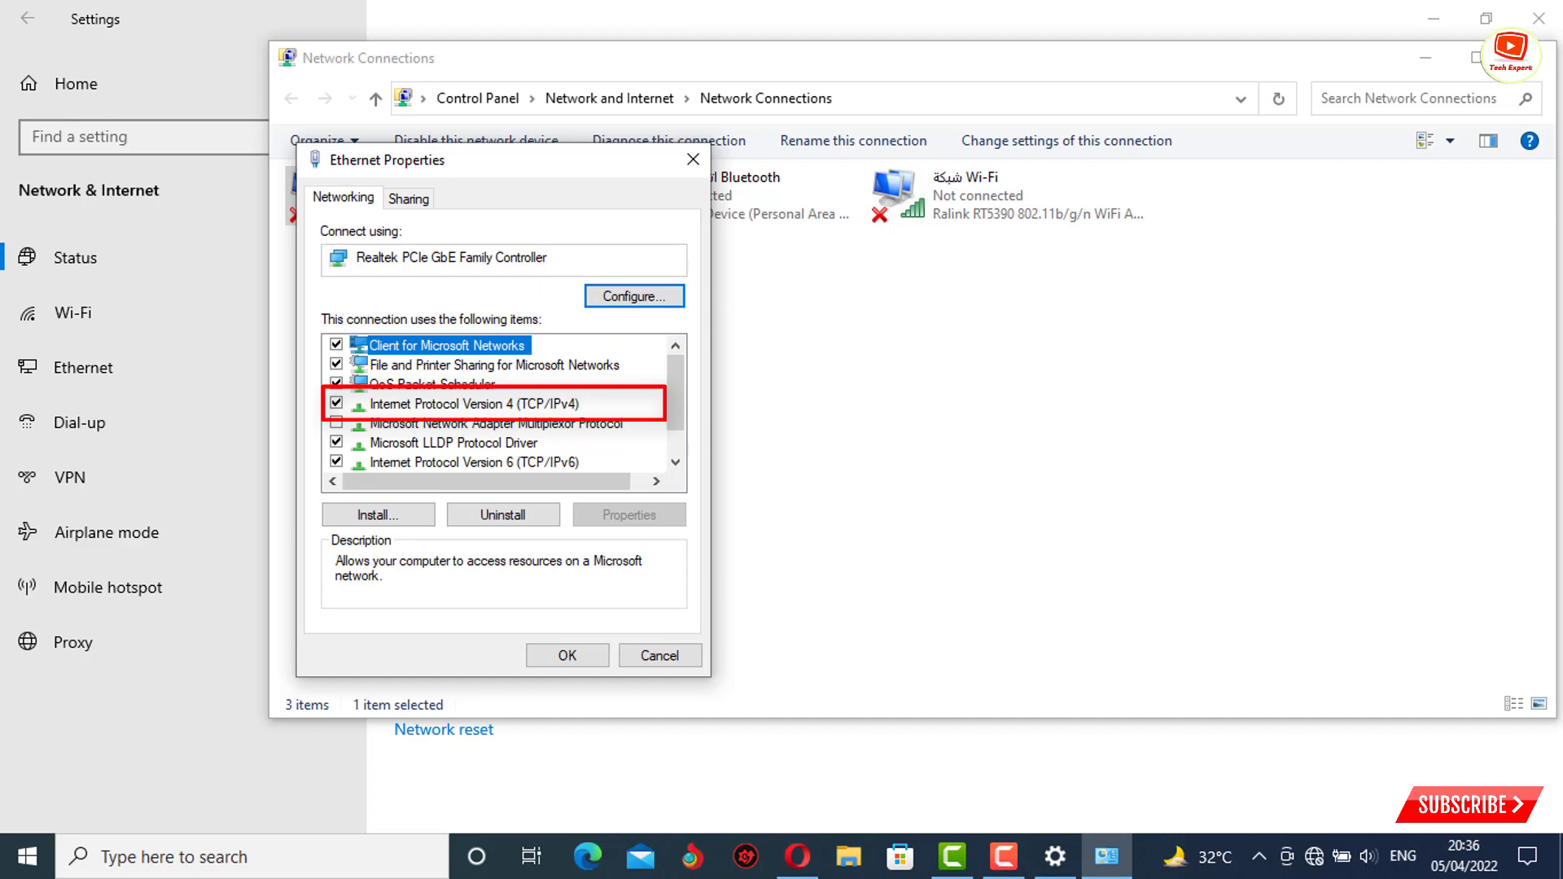
left_click(474, 404)
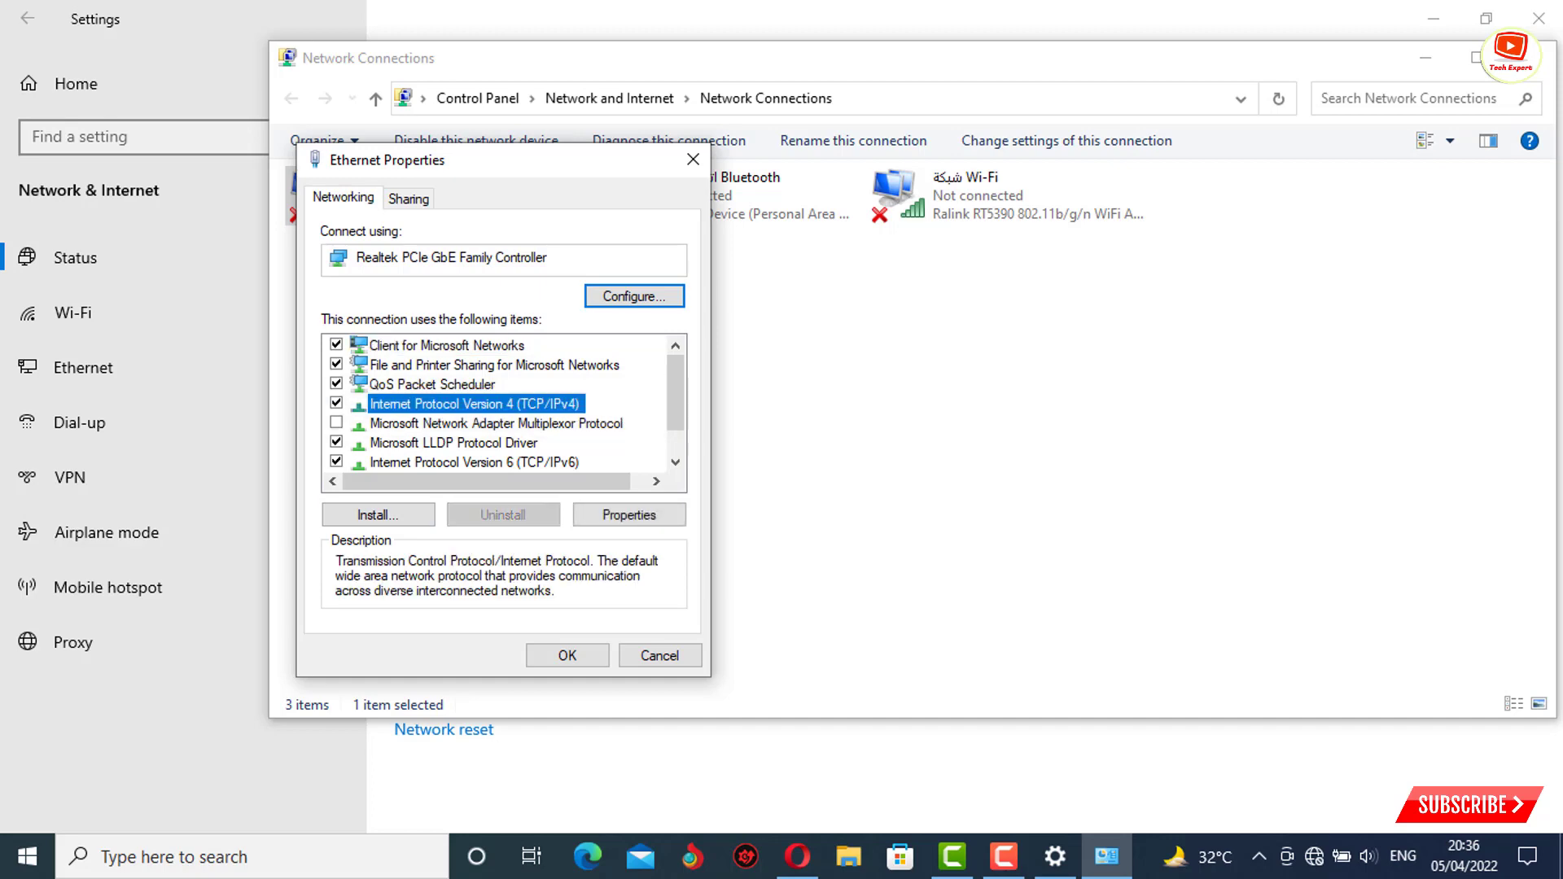
left_click(629, 514)
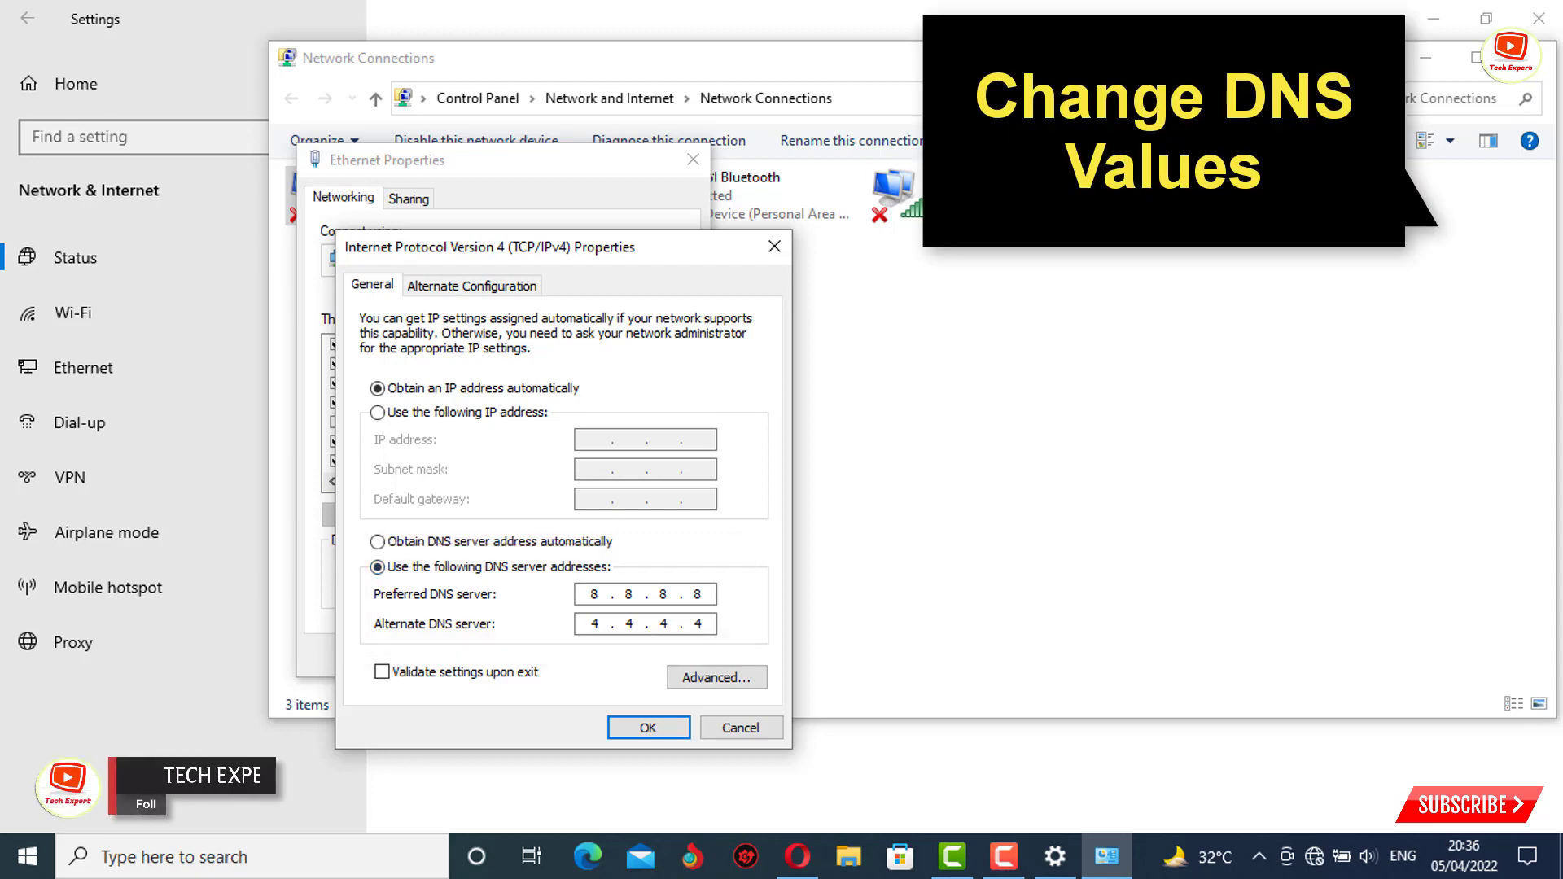
Set the Ethernet adapter's preferred DNS server to 1.1.1.1.
double_click(595, 593)
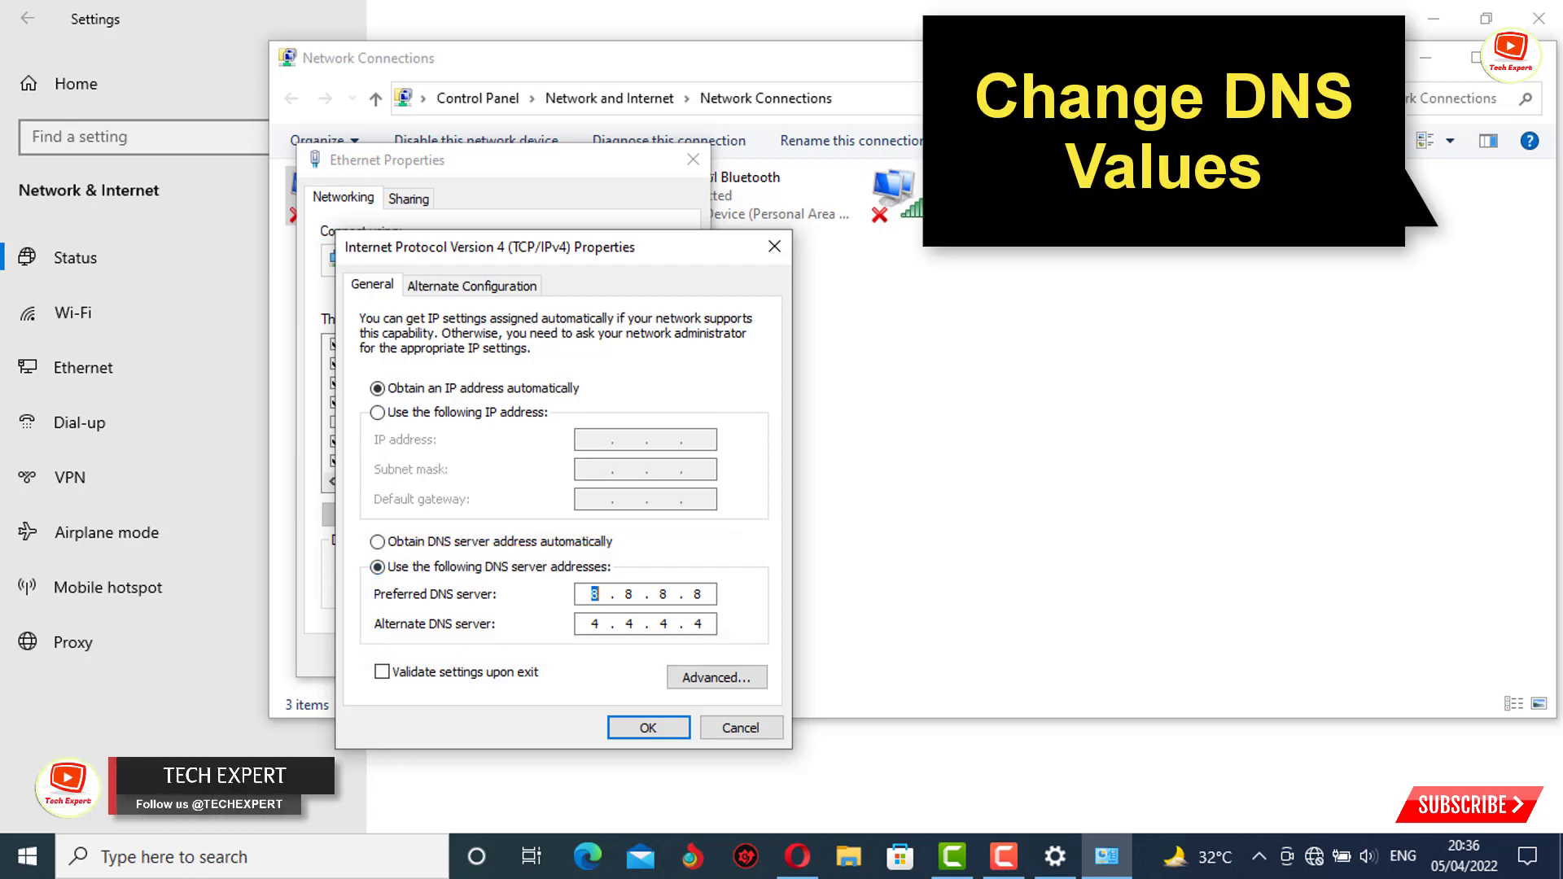
left_click(701, 593)
key("BackSpace")
key("BackSpace")
key("BackSpace")
key("BackSpace")
type("1")
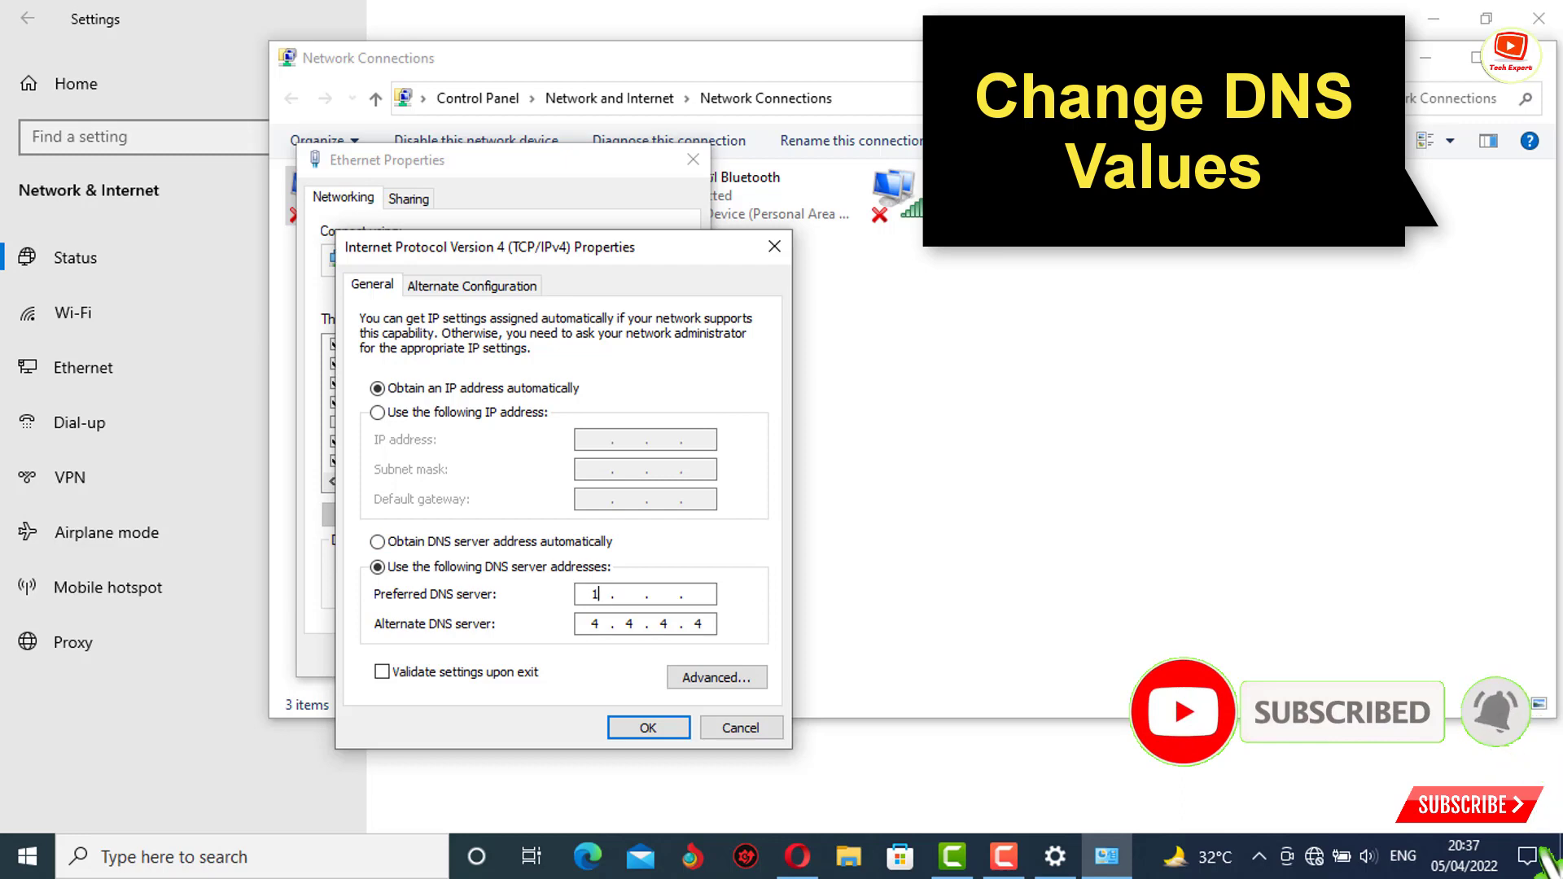
type(".1.1.1")
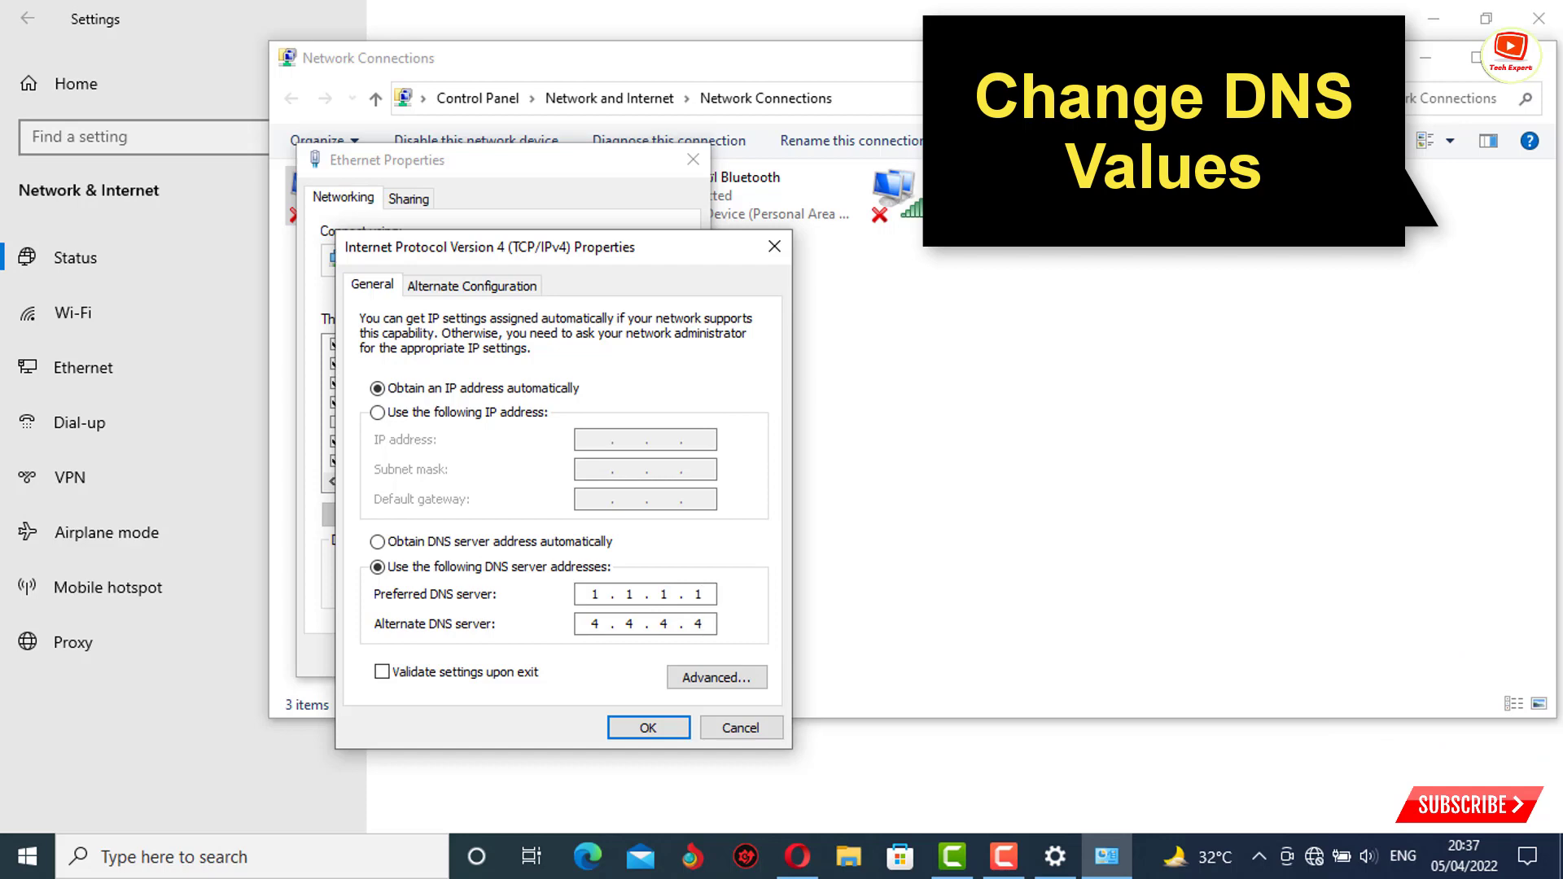
Set the alternate DNS server to 1.0.0.1 and save the IPv4 and Ethernet adapter properties.
key("BackSpace")
key("BackSpace")
key("BackSpace")
key("BackSpace")
key("BackSpace")
key("BackSpace")
key("BackSpace")
type("1.0.0.1")
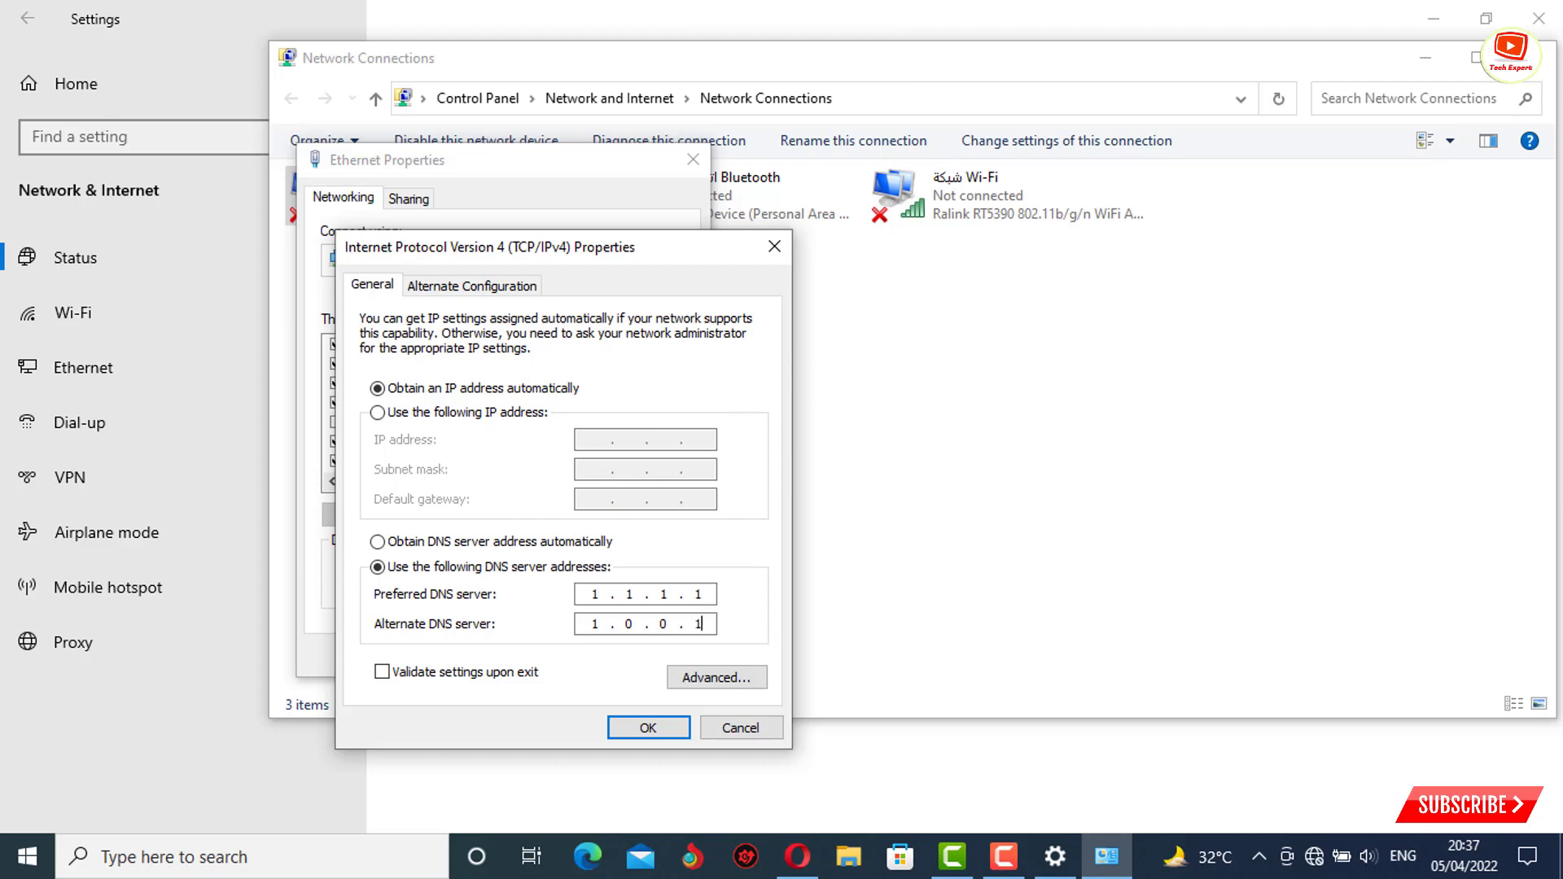
left_click(648, 727)
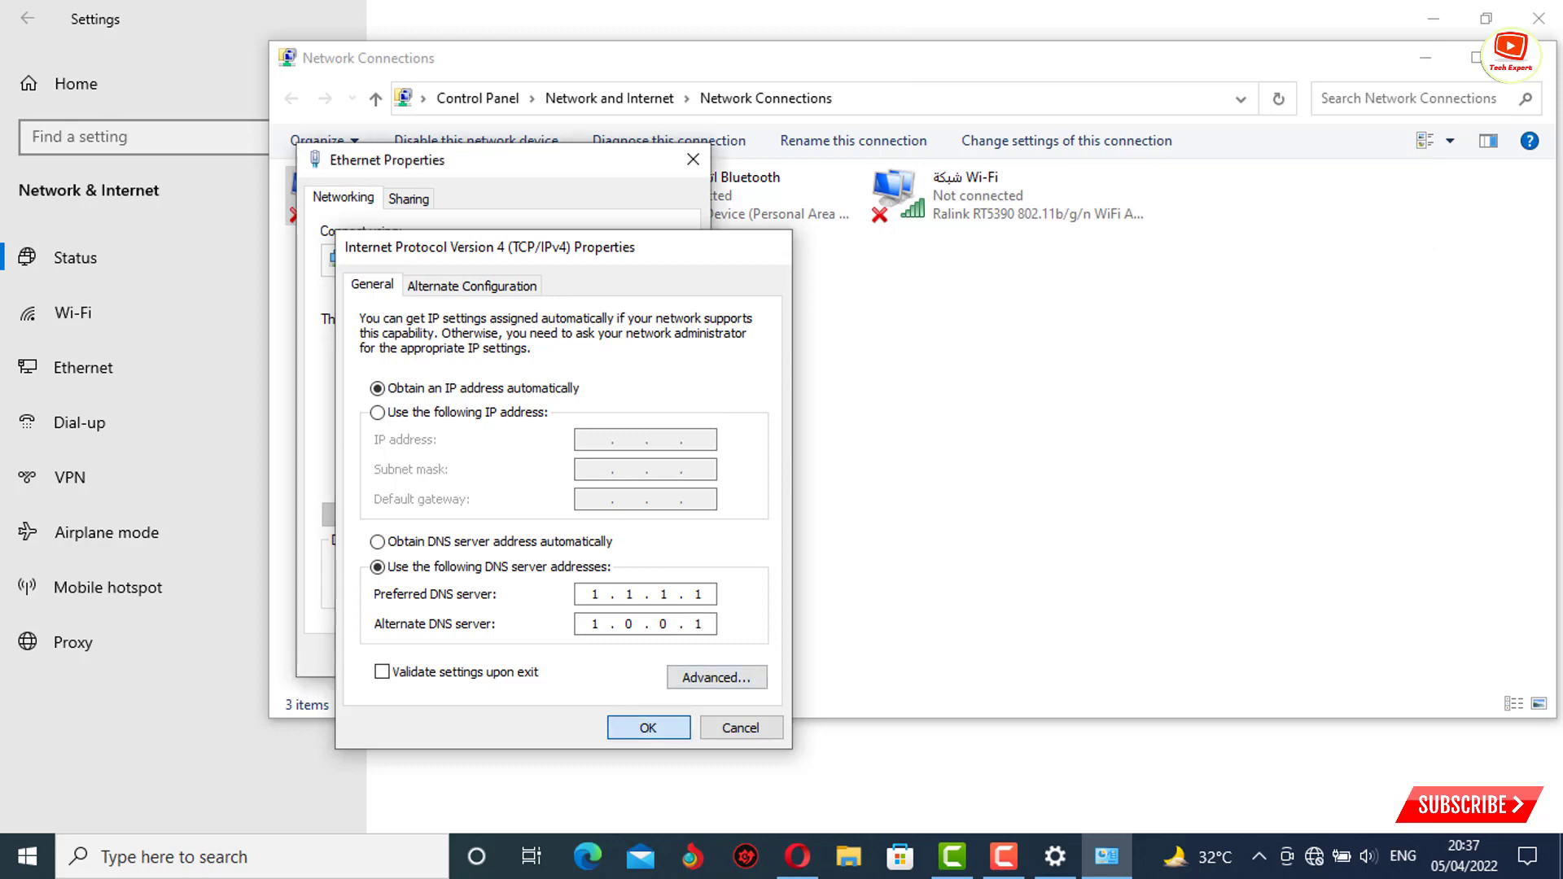
left_click(566, 655)
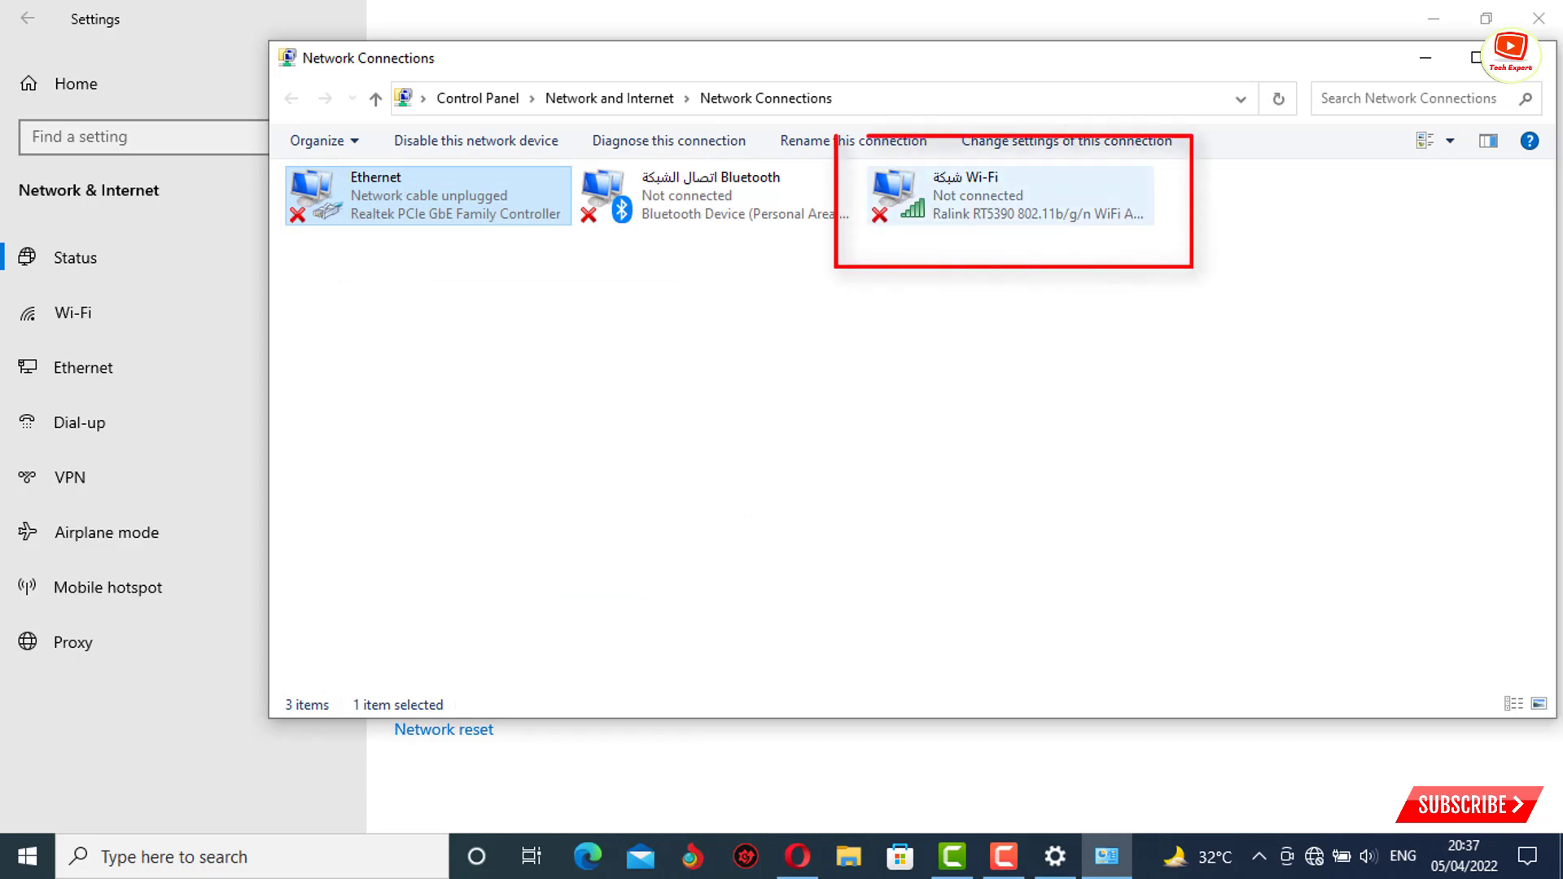
Open the Internet Protocol Version 4 (TCP/IPv4) properties of the Wi-Fi adapter.
right_click(979, 203)
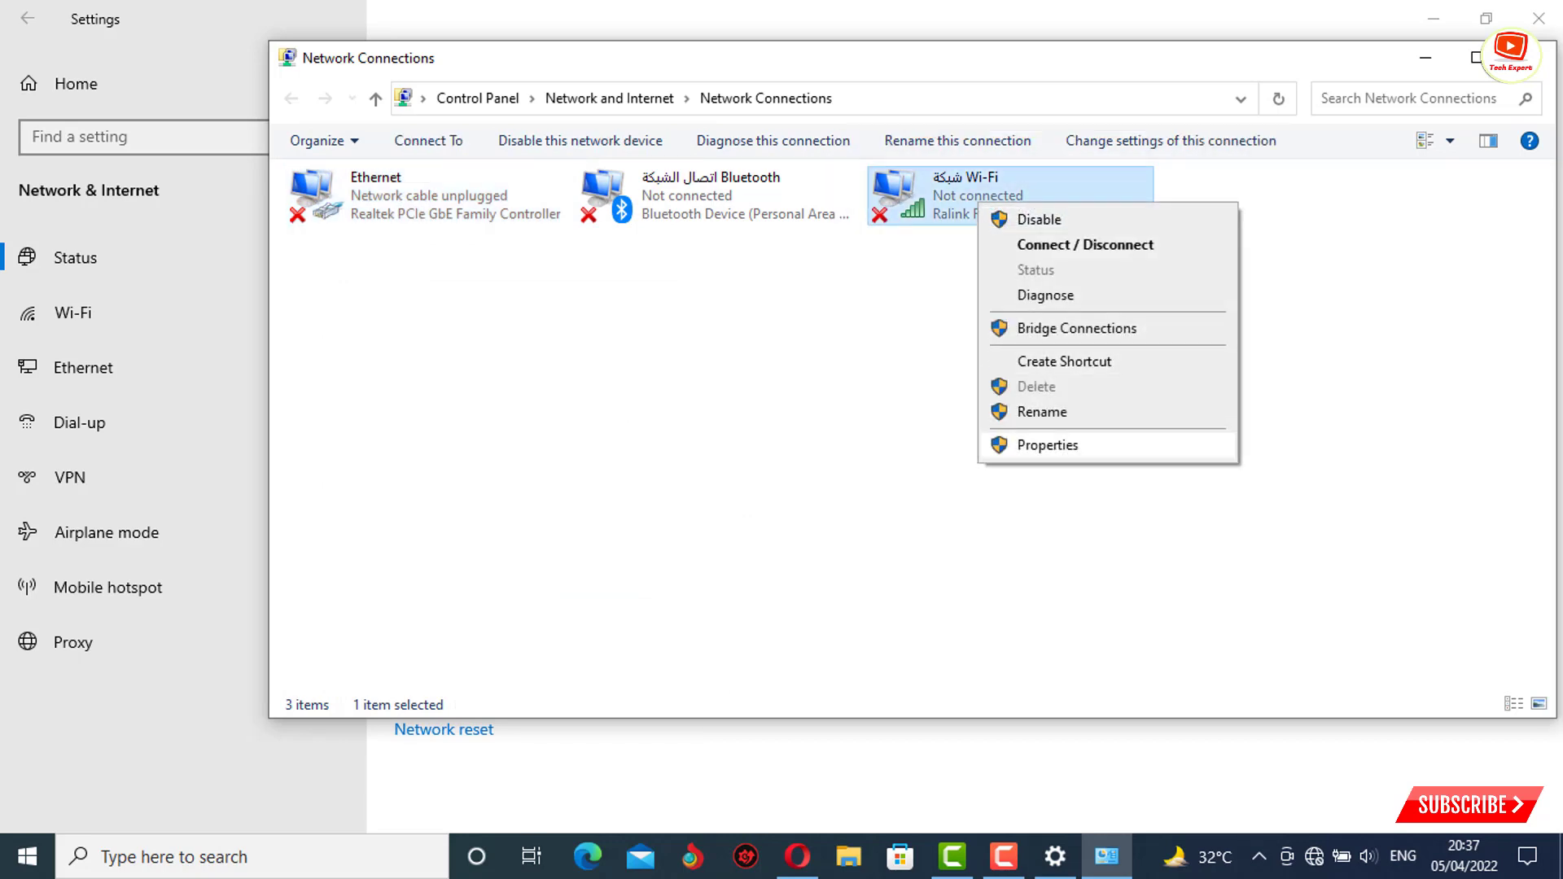
left_click(1047, 445)
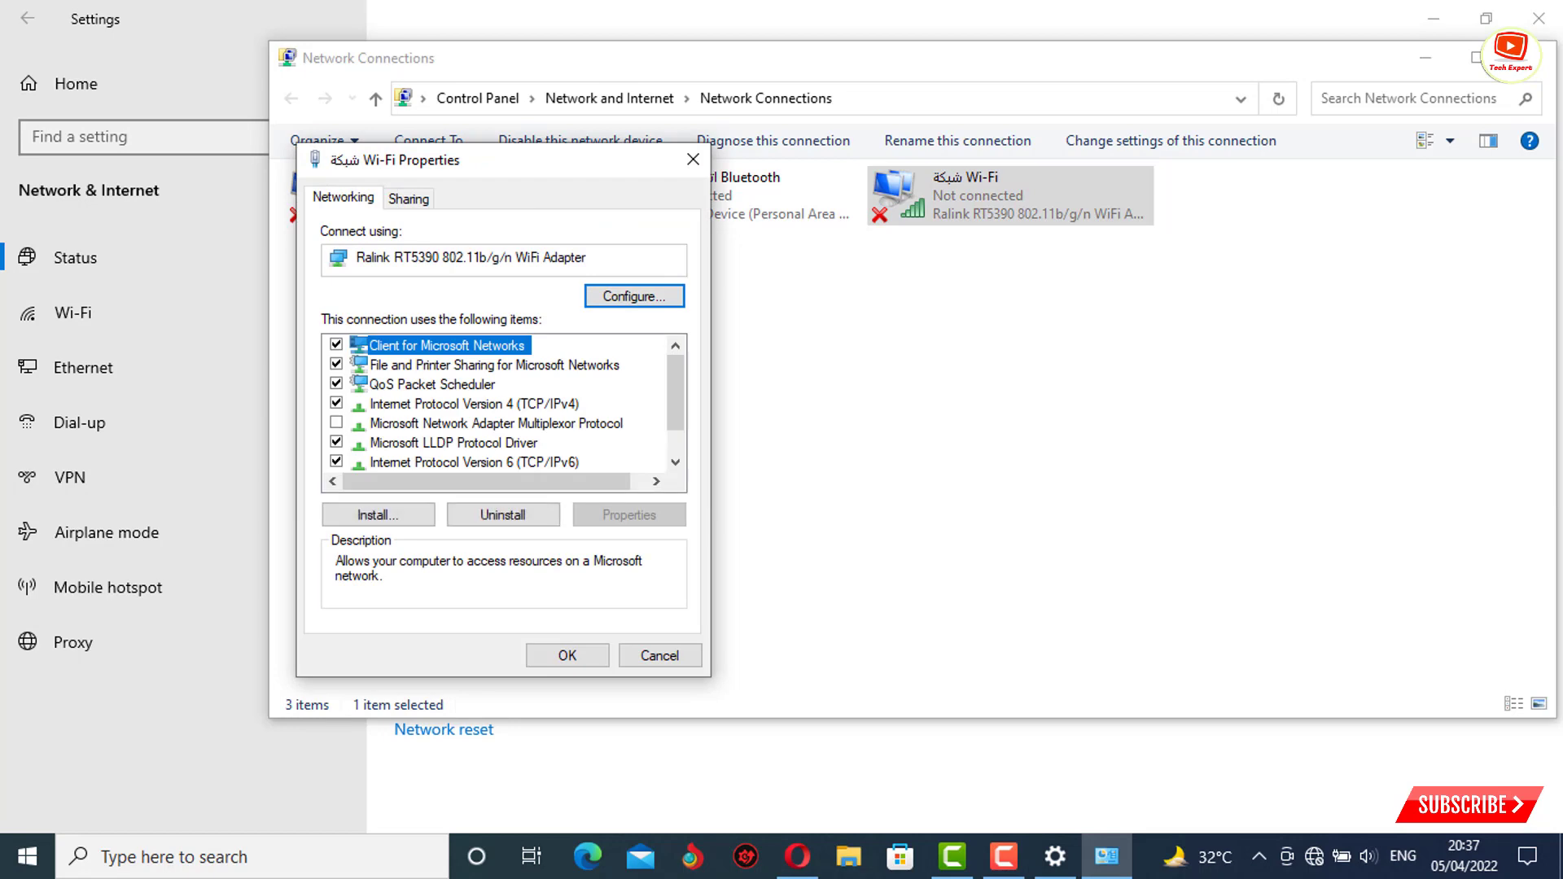
left_click(475, 404)
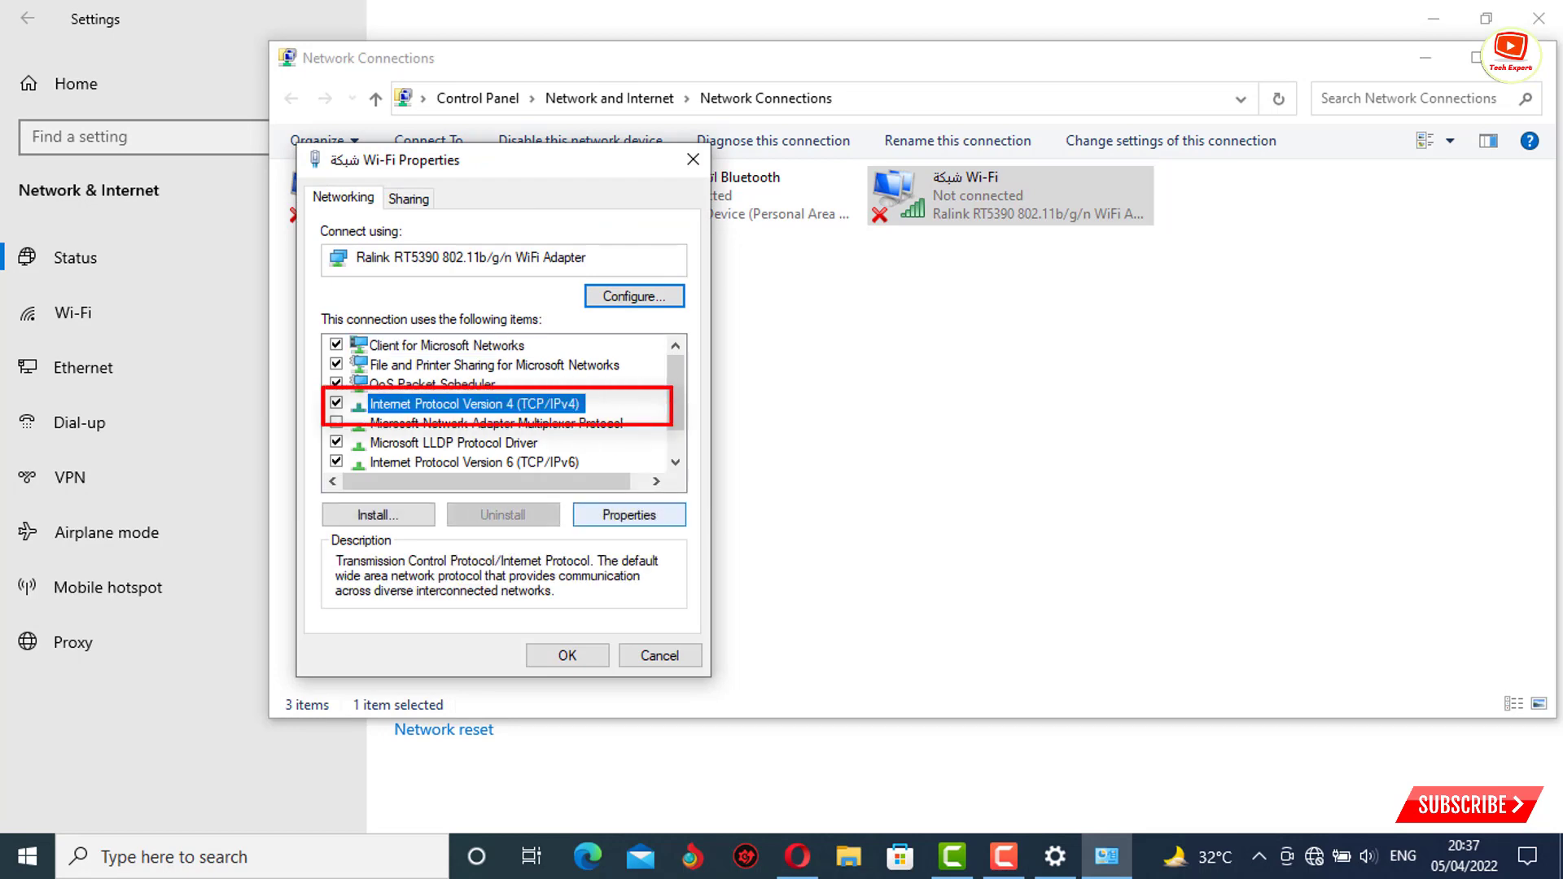
left_click(627, 515)
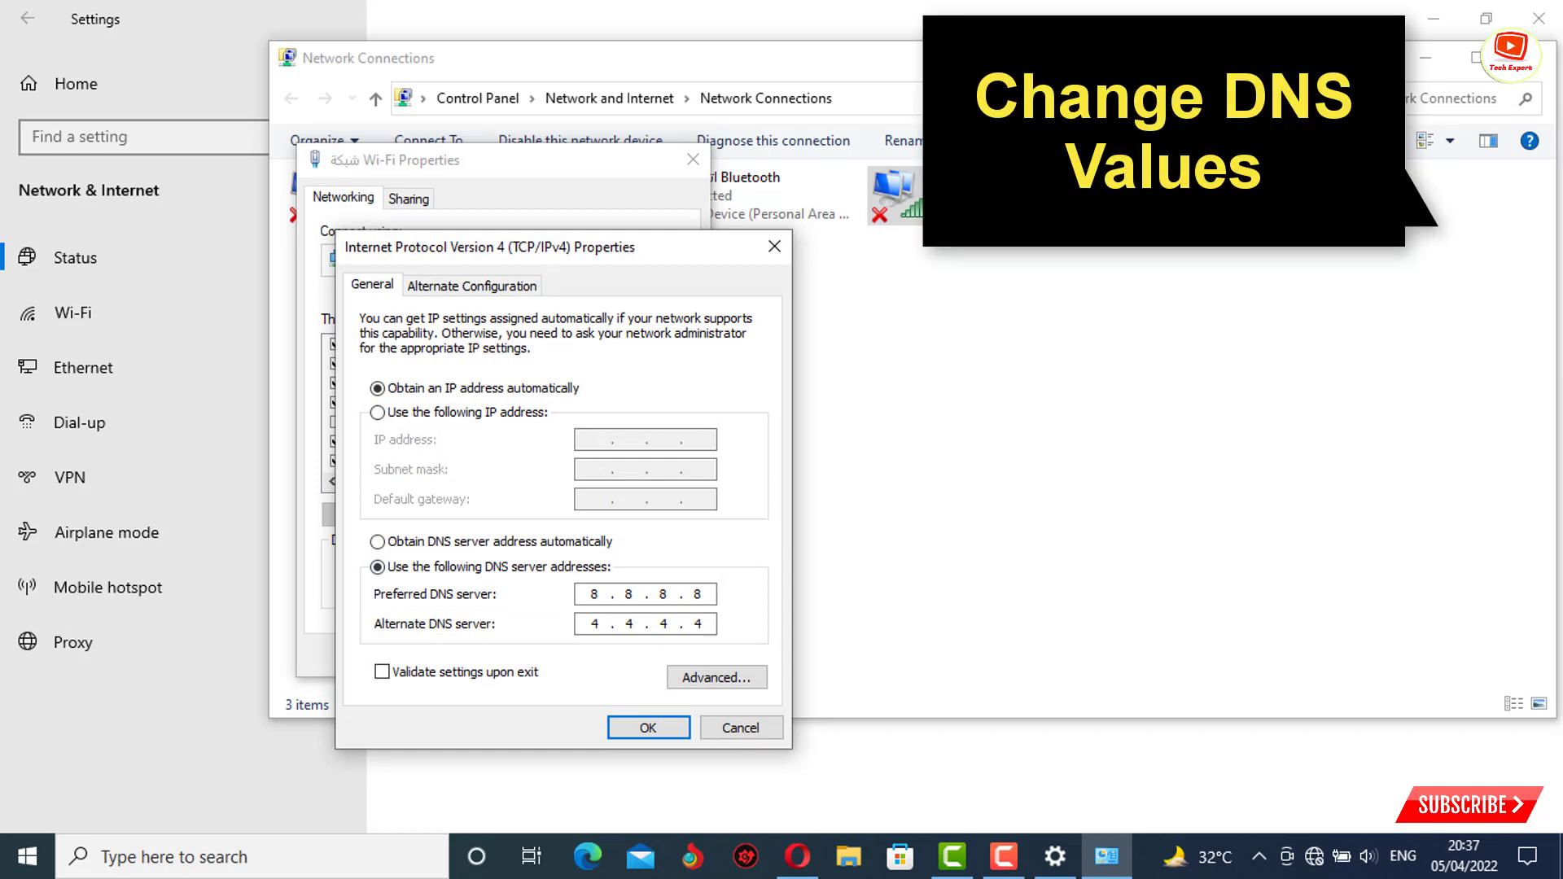
Replace the Wi-Fi adapter's preferred and alternate DNS server addresses, save the properties, and close the network connections and settings windows.
key("BackSpace")
key("BackSpace")
key("BackSpace")
key("BackSpace")
left_click(697, 624)
key("Return")
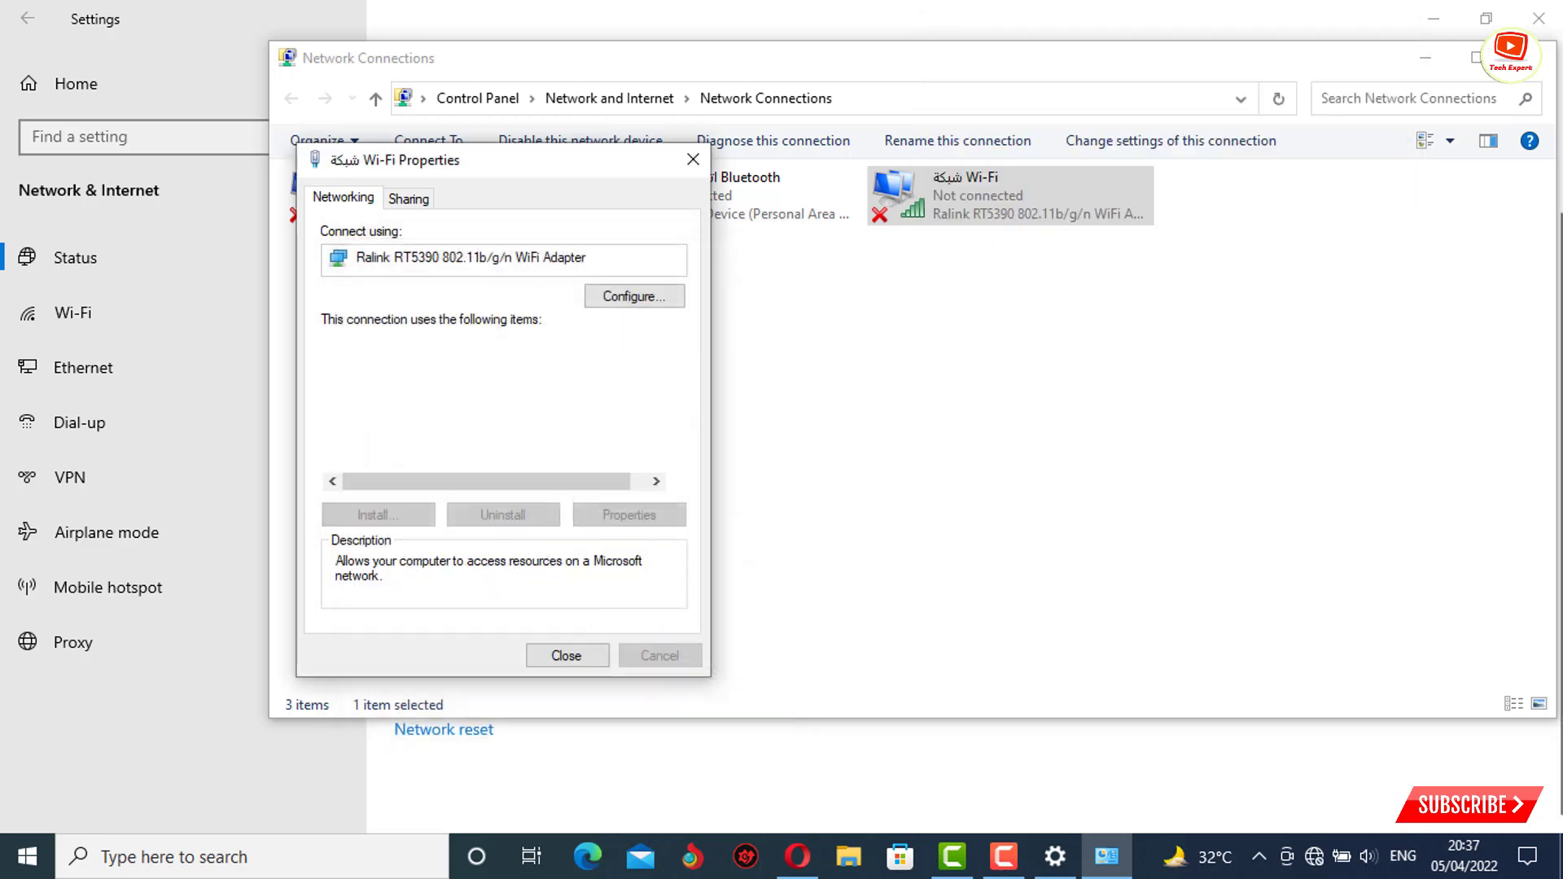
key("Return")
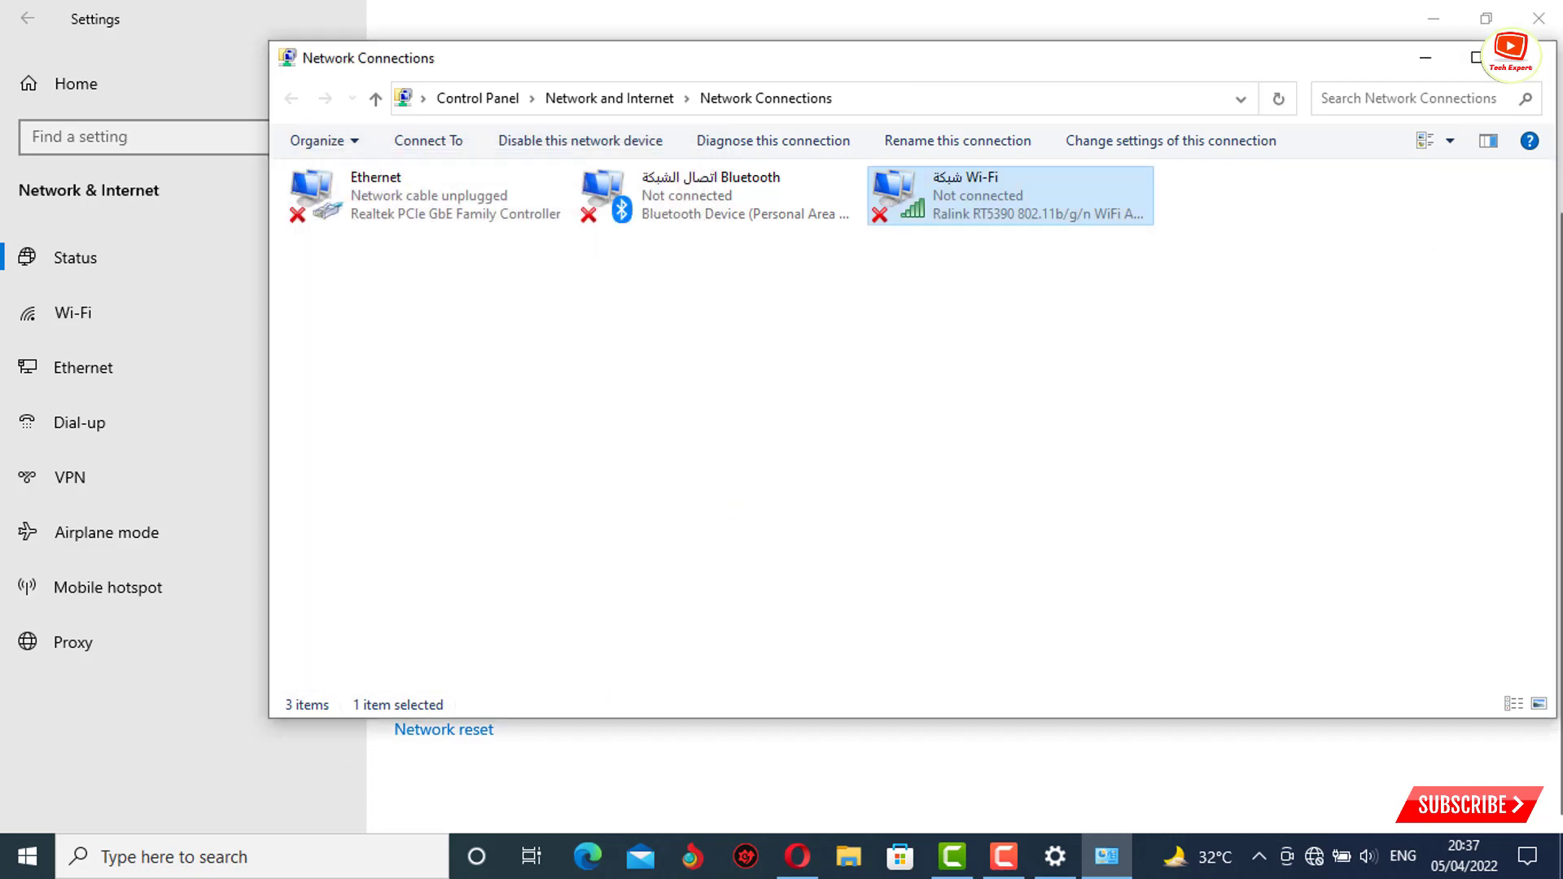
left_click(1534, 57)
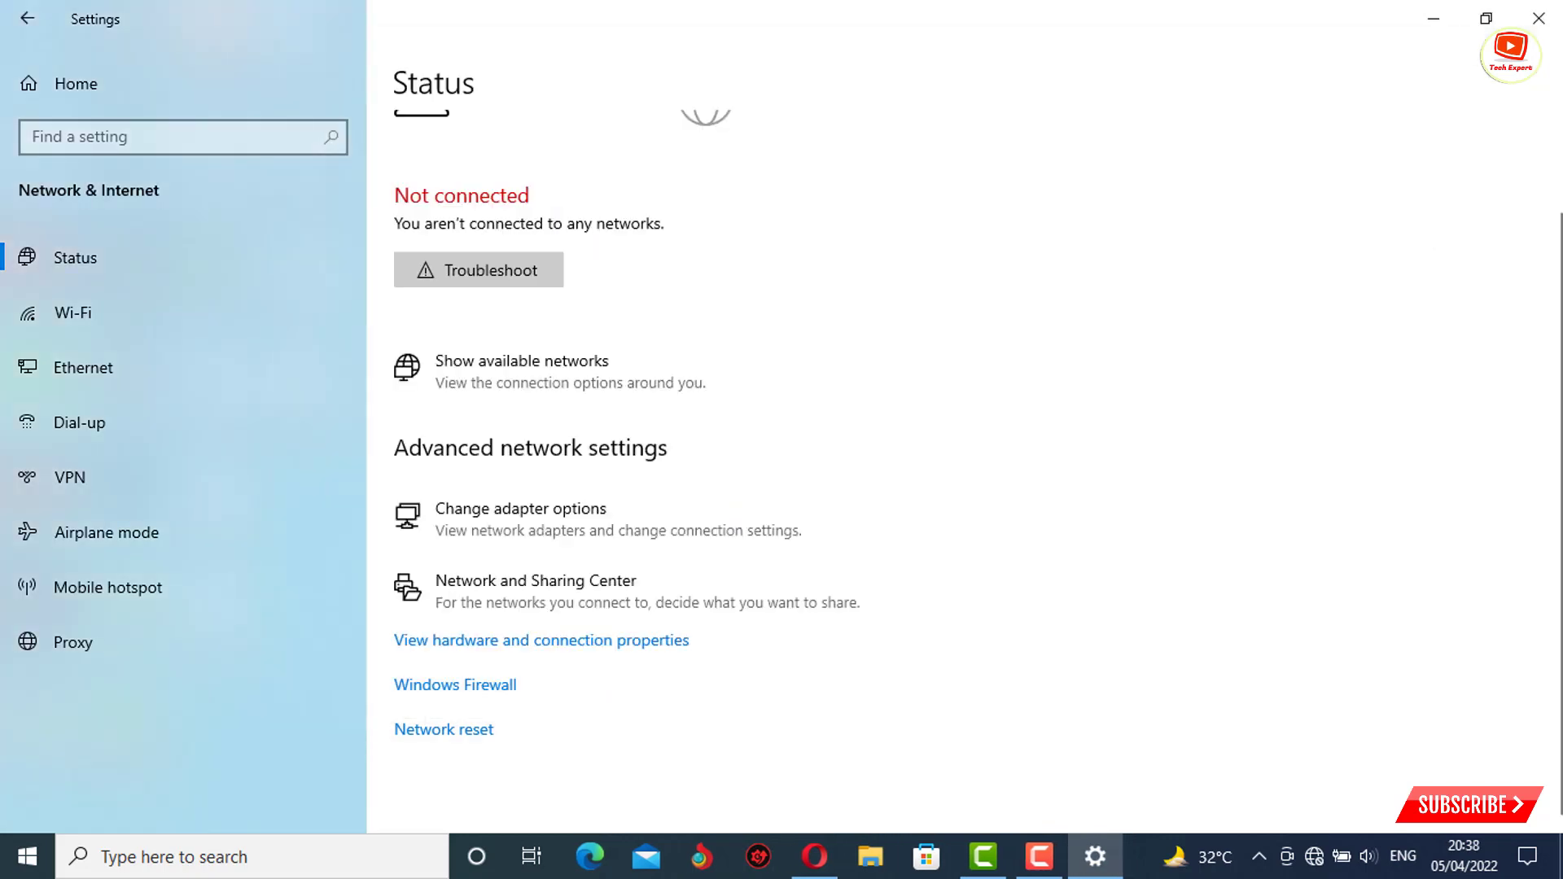
left_click(1539, 18)
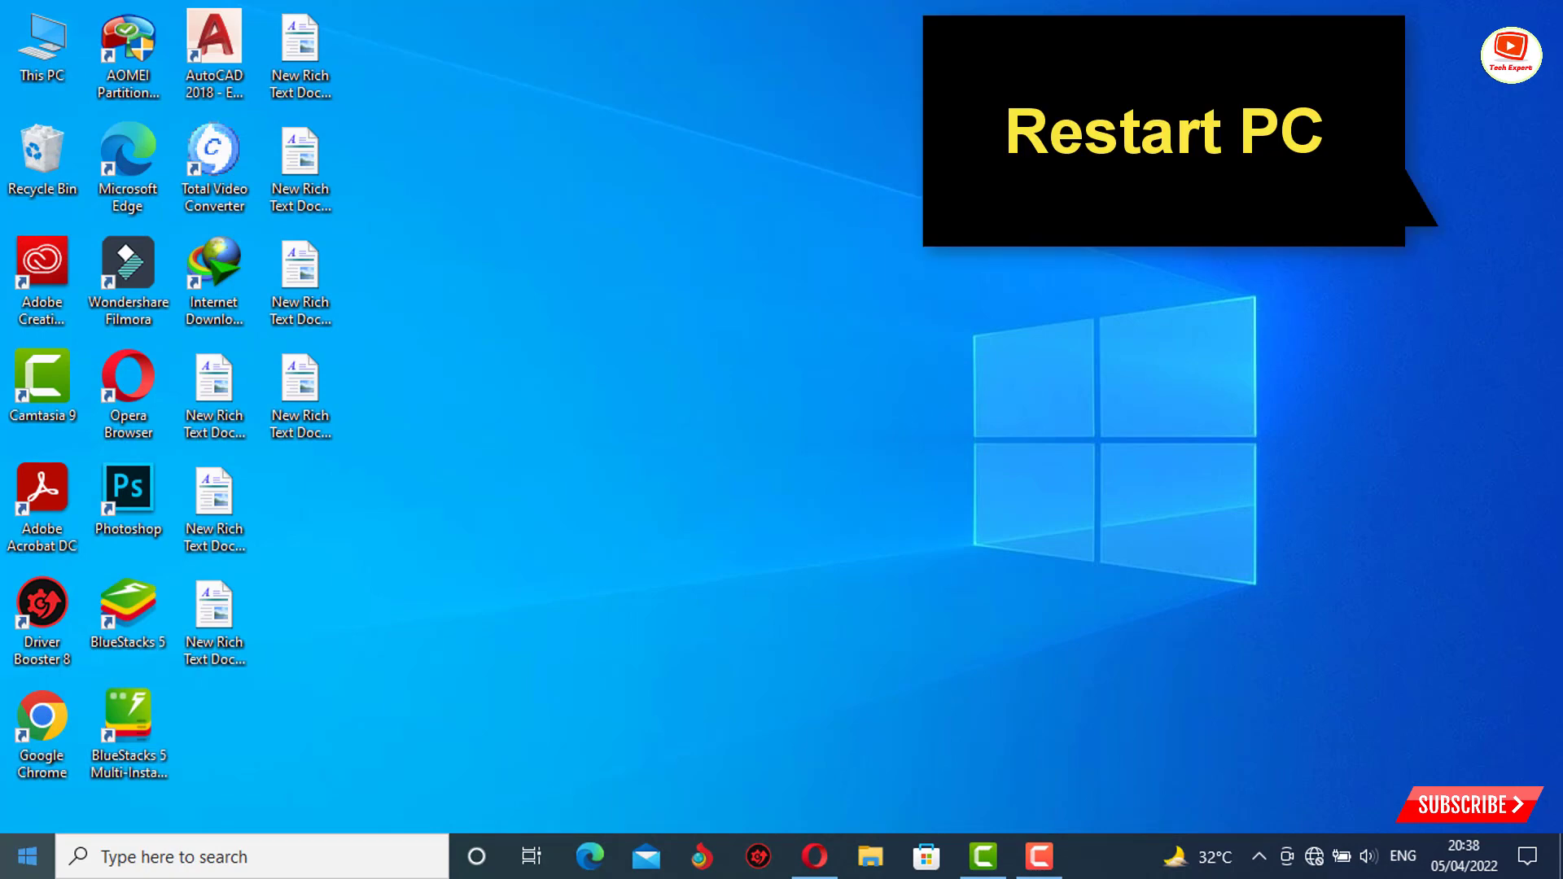
key("super")
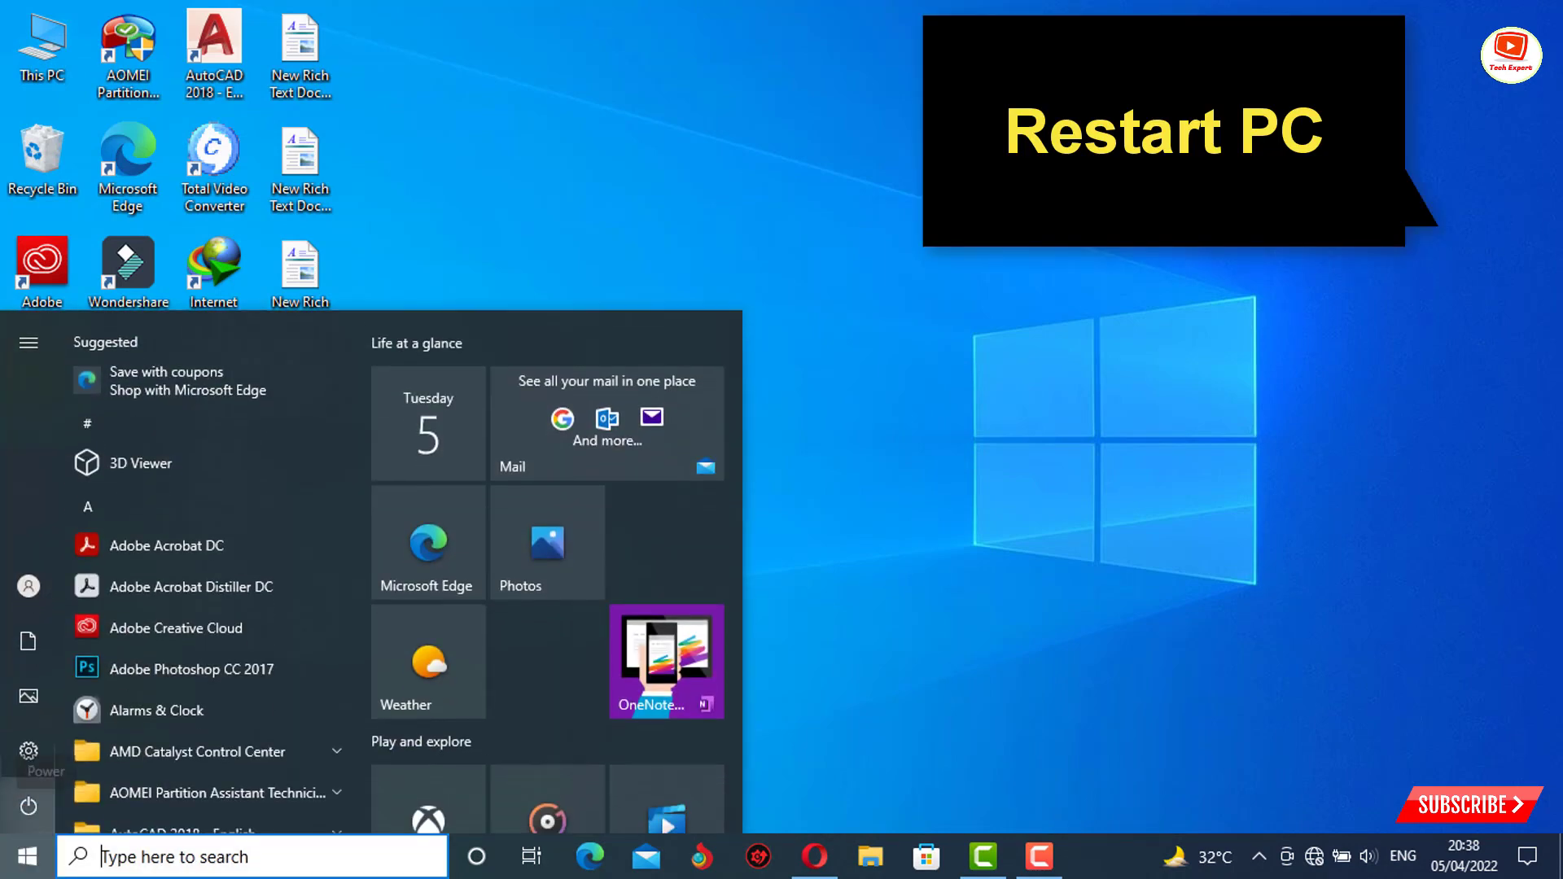
left_click(79, 806)
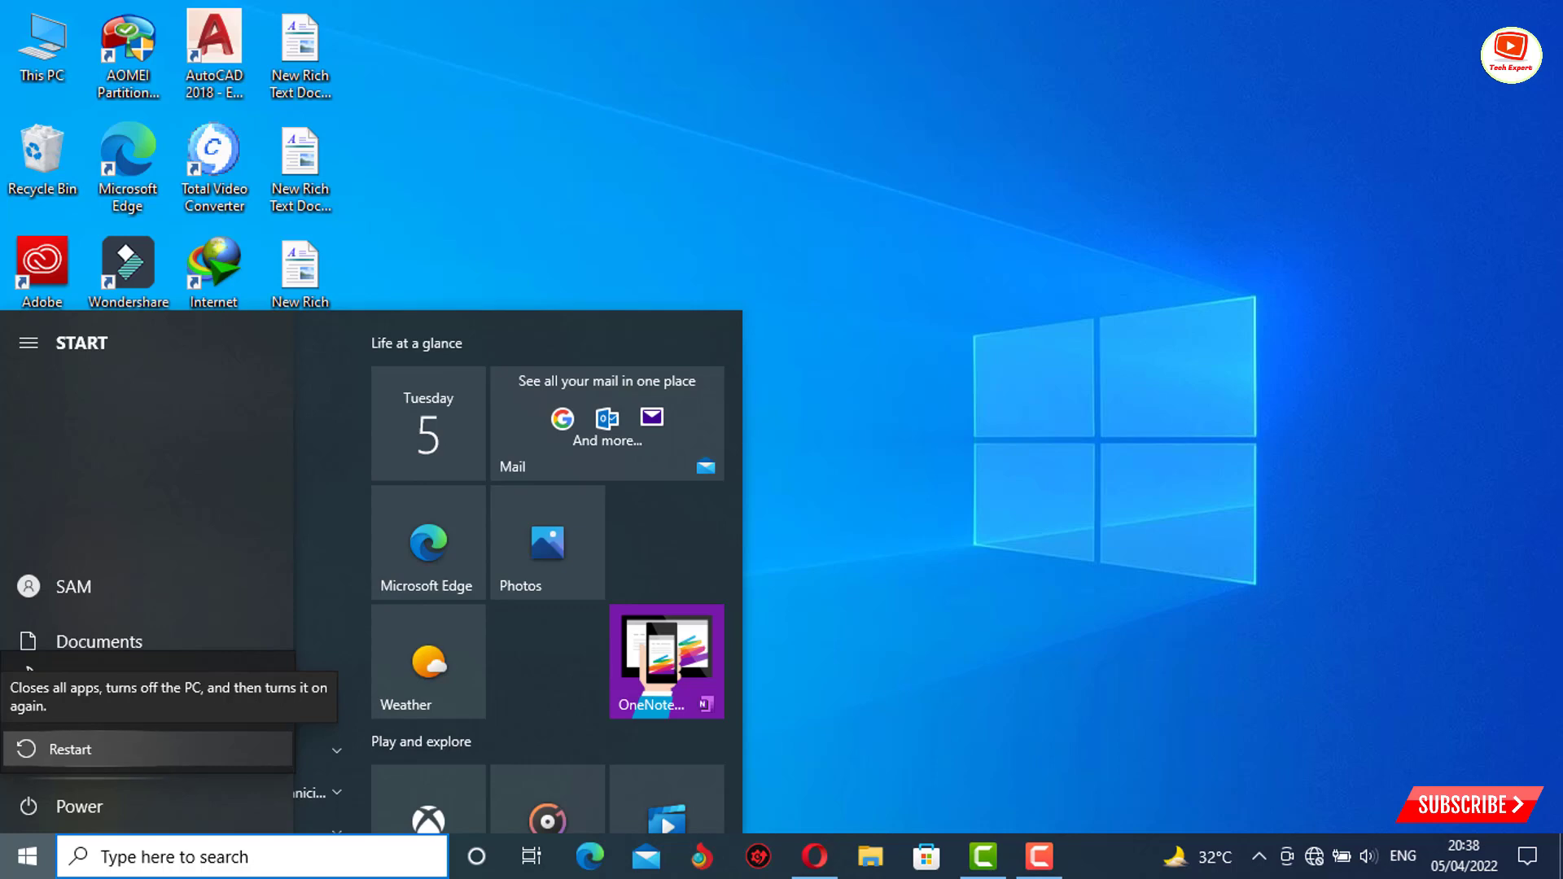
key("Escape")
key("Escape")
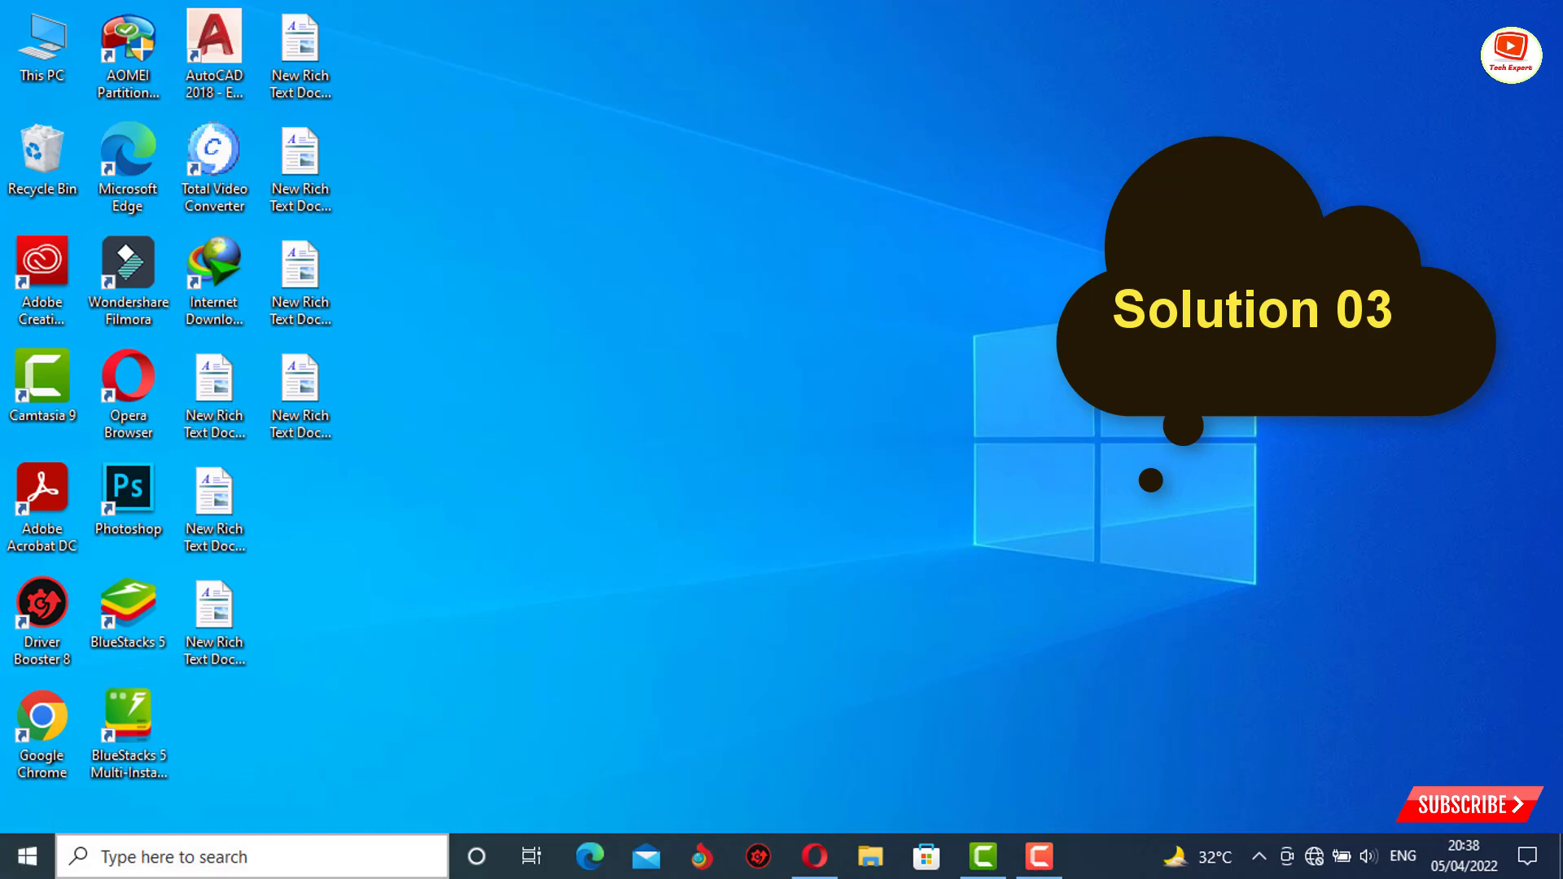
Search Windows for %TEMP% and open the matching temporary files folder.
left_click(204, 857)
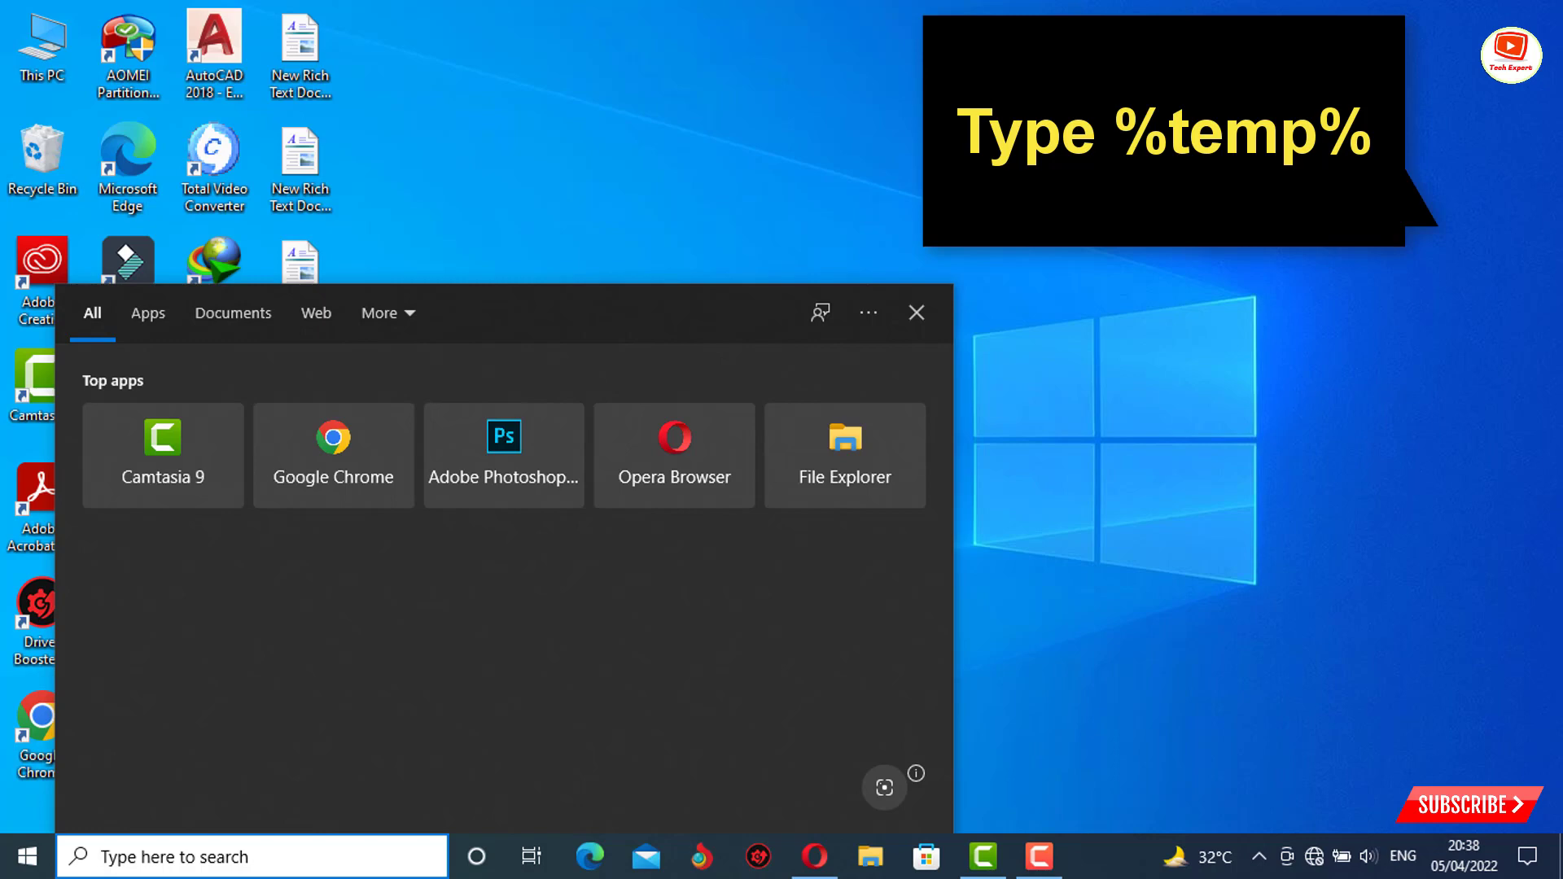
type("5")
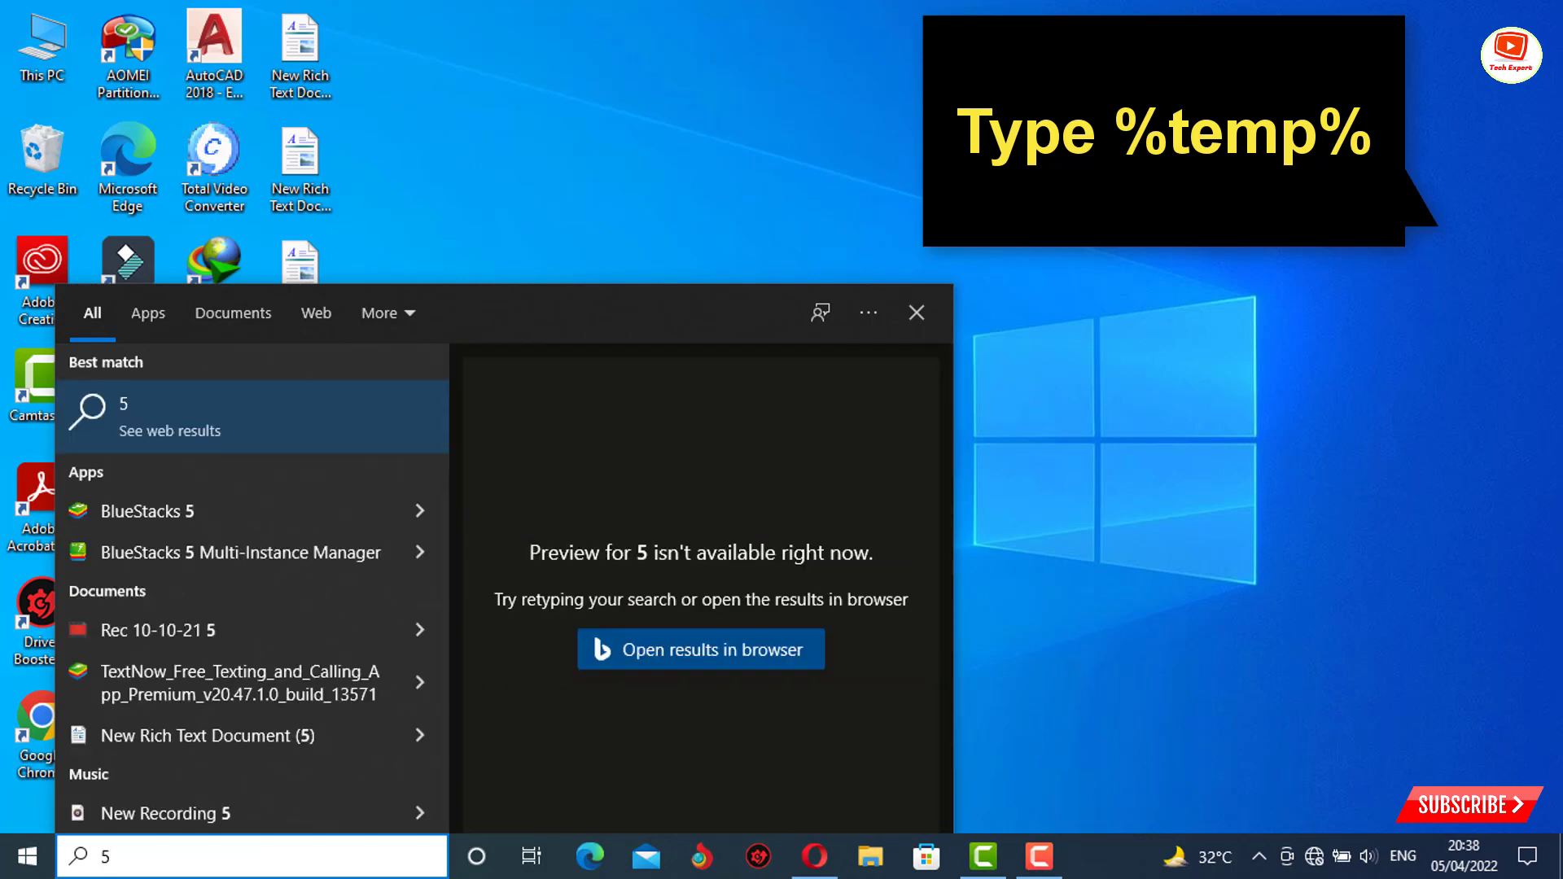
key("BackSpace")
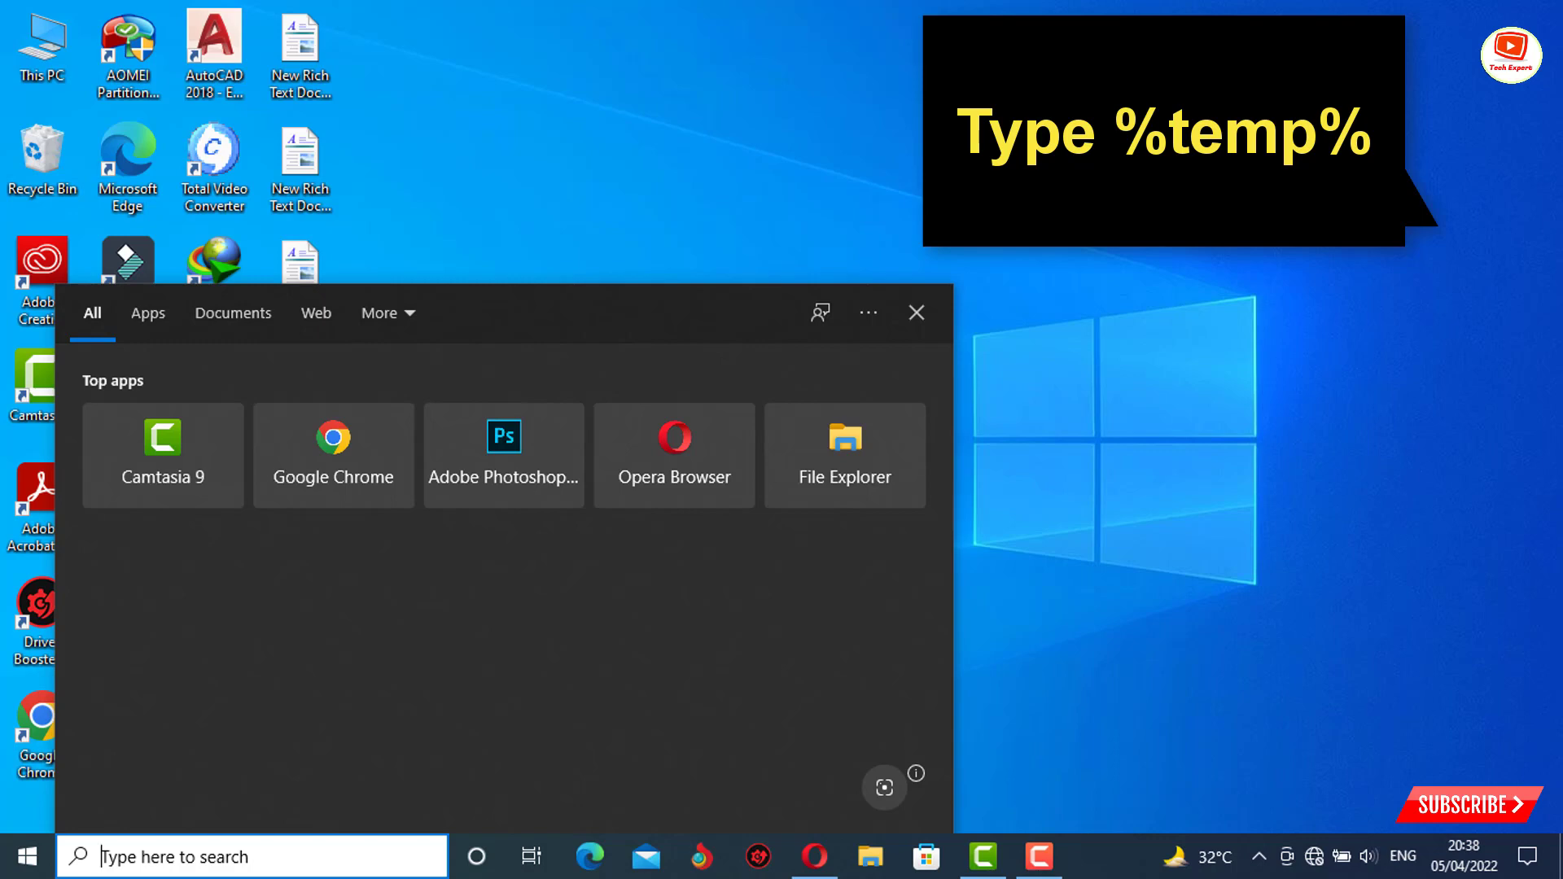
type("%")
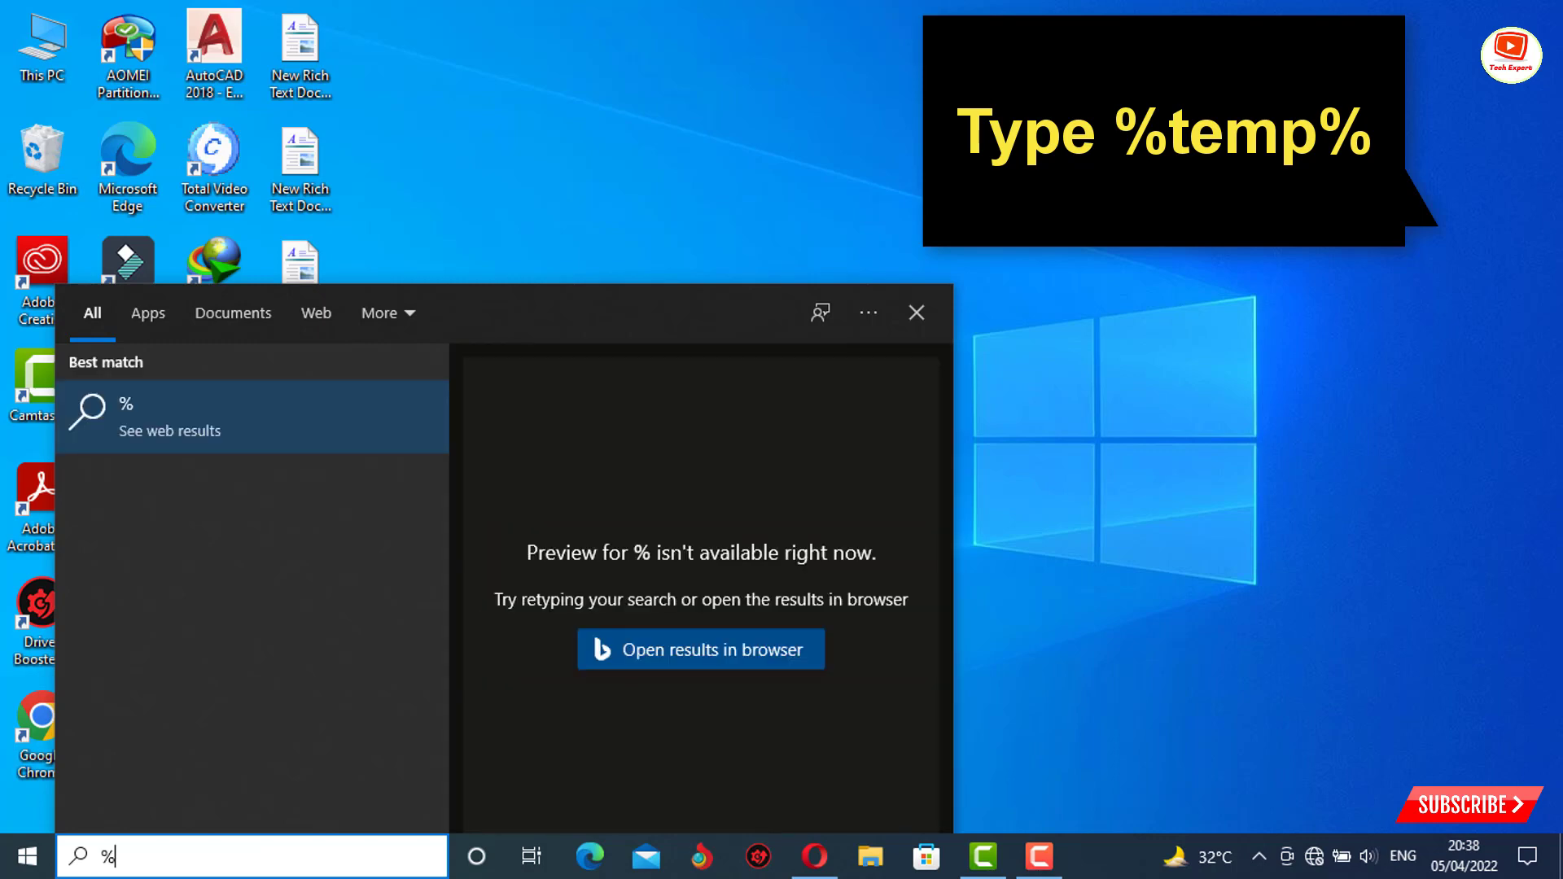
type("TEMP")
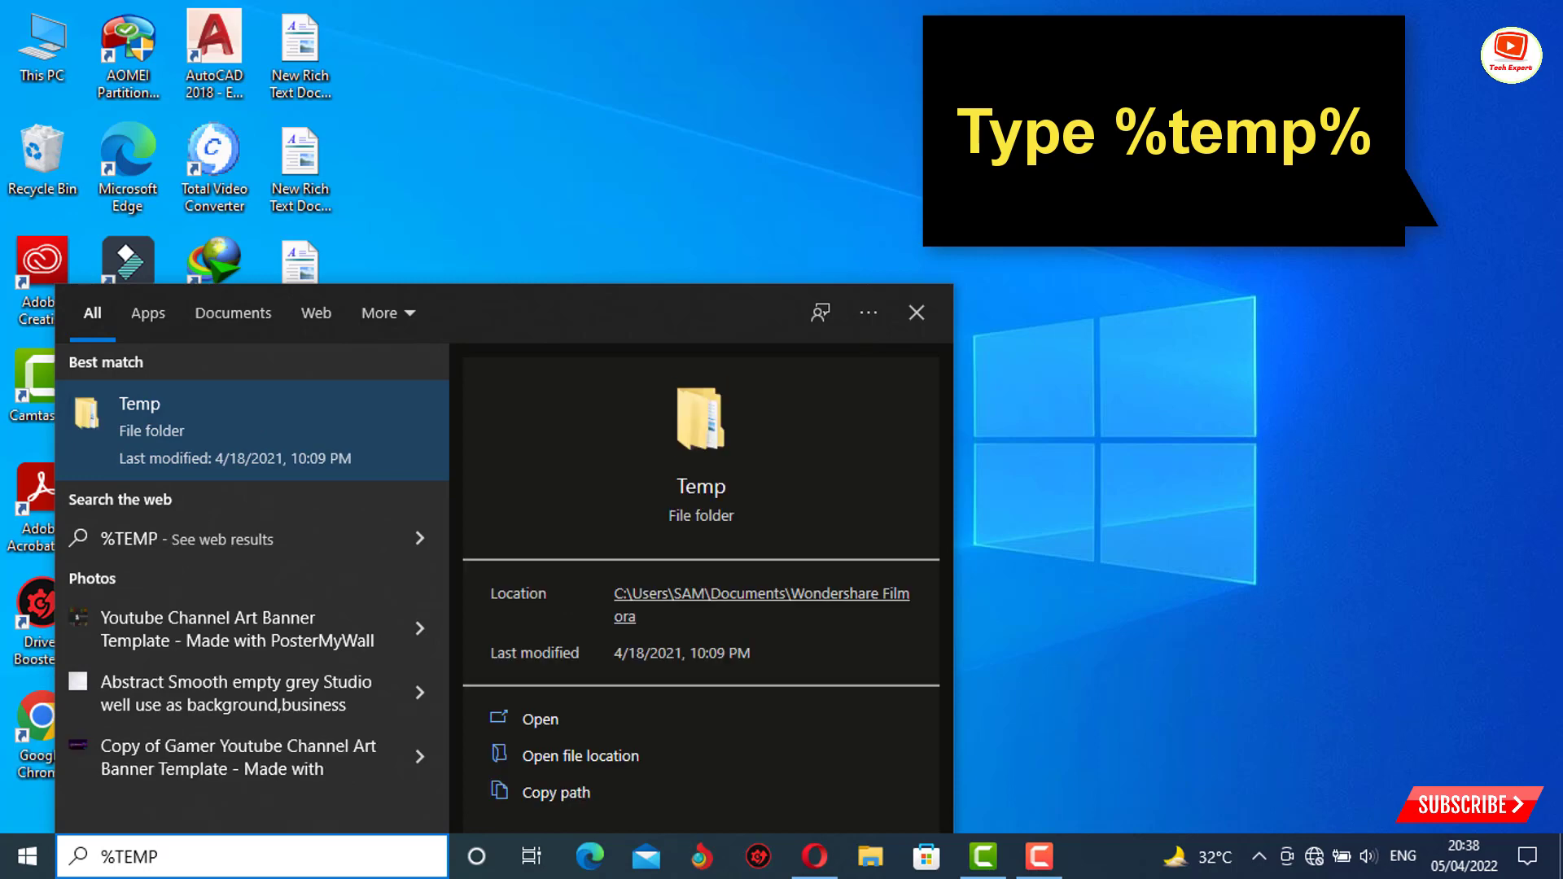
type("%")
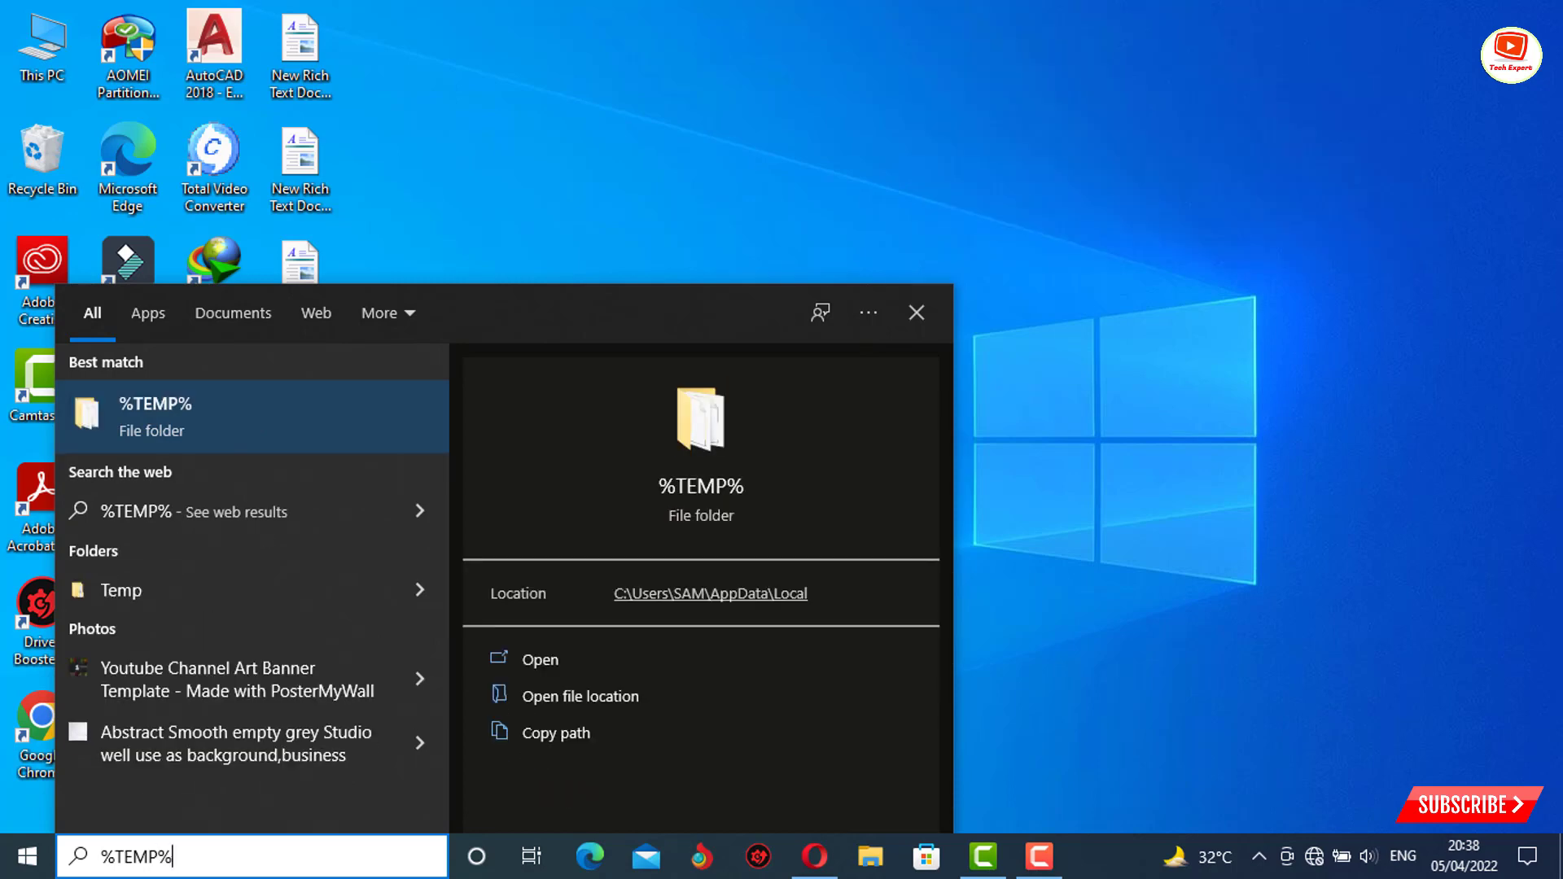
key("Return")
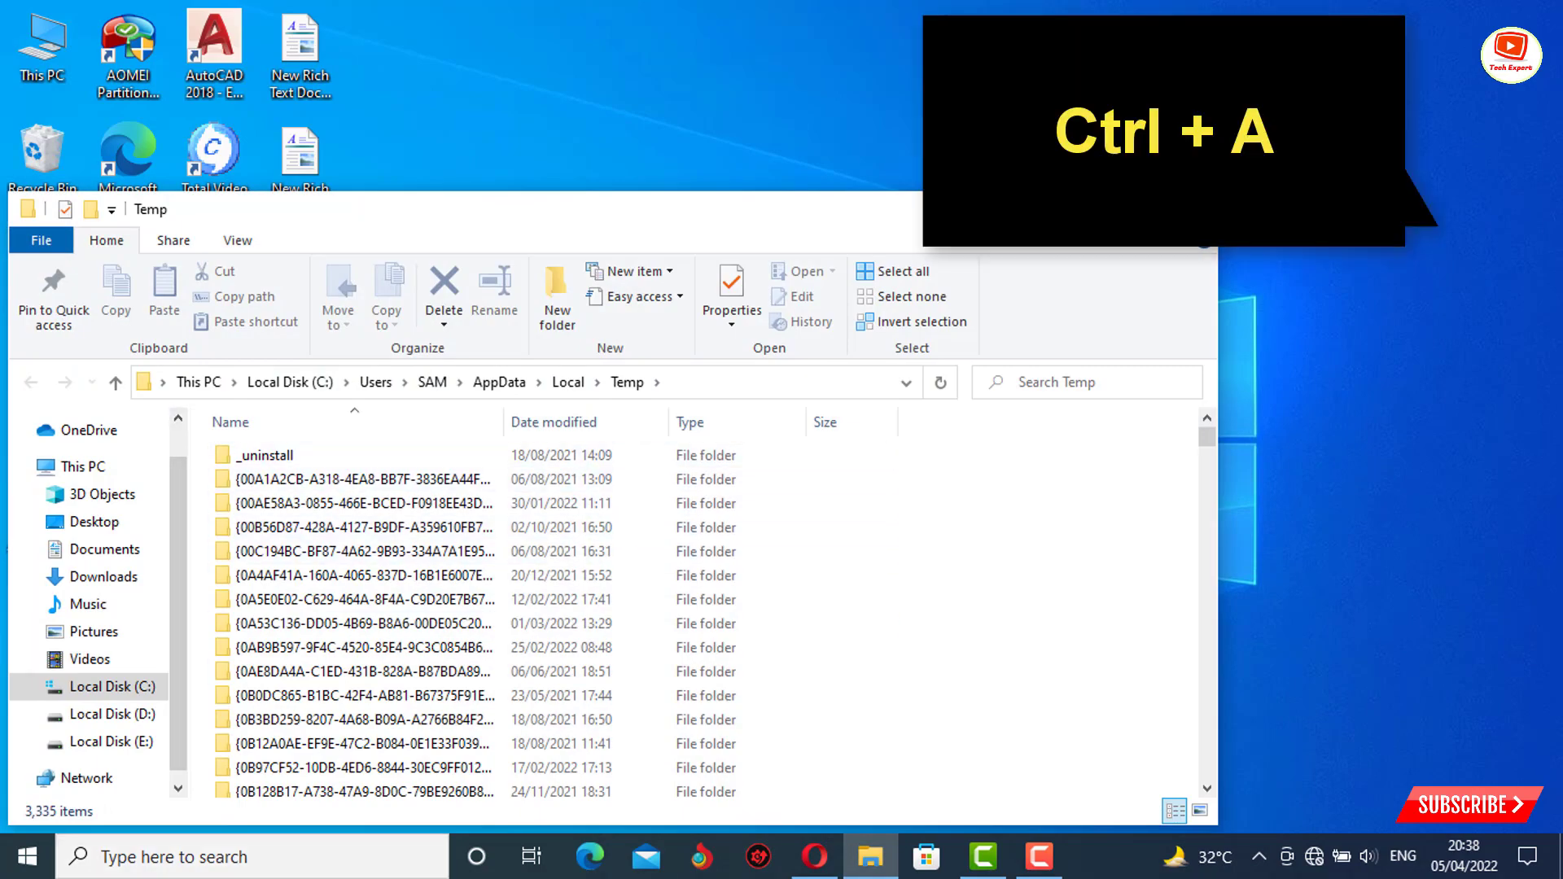
Permanently delete all items in the Temp folder and close its window.
left_click_drag(521, 209, 600, 122)
scroll(629, 506, "down", 7)
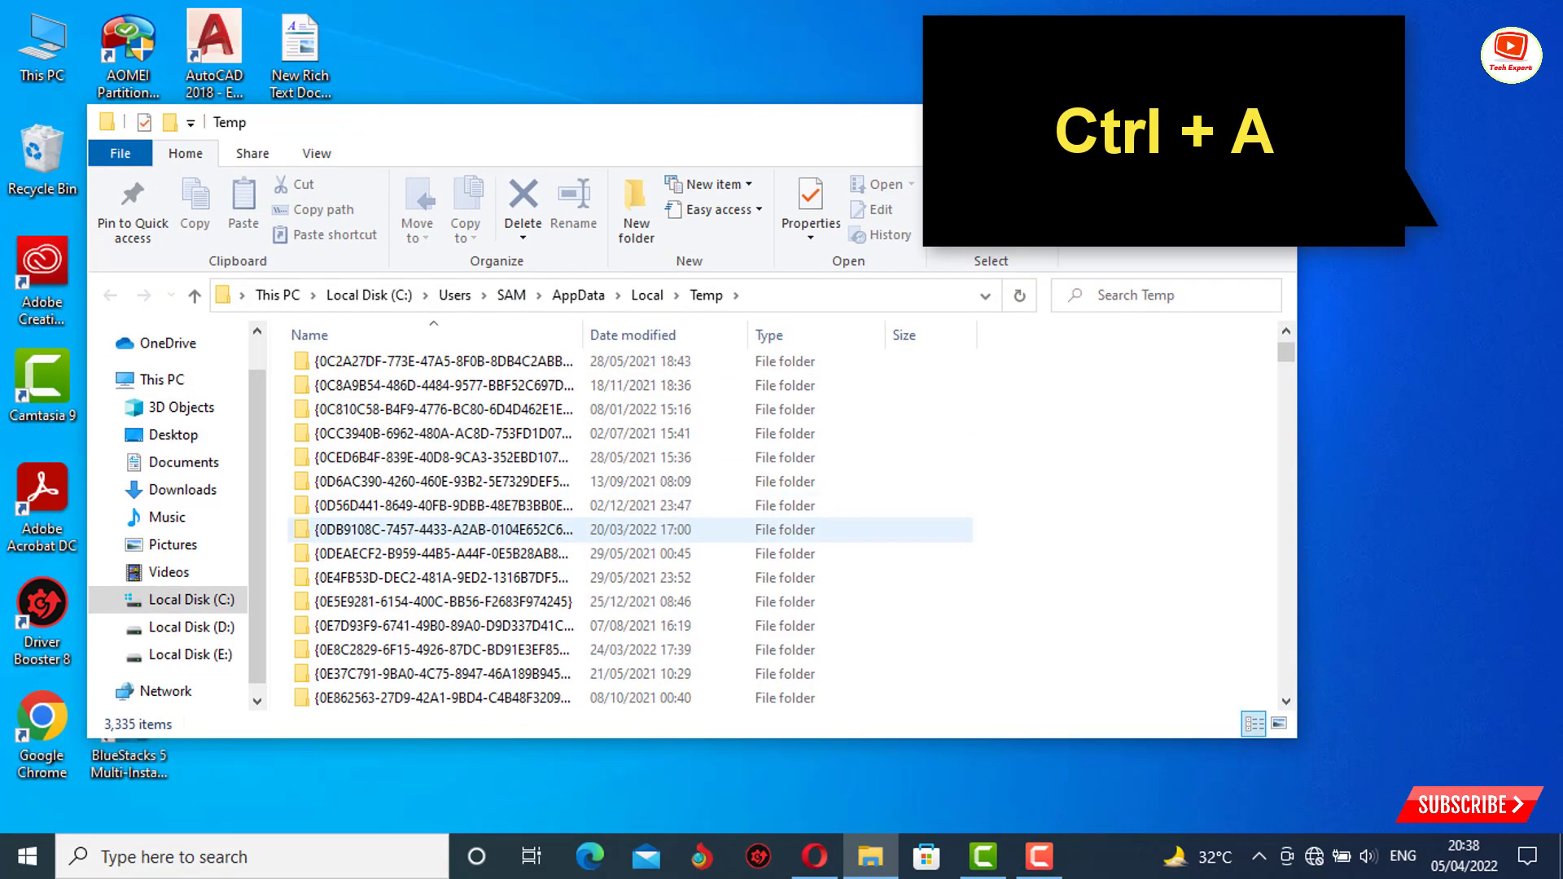
scroll(569, 529, "down", 10)
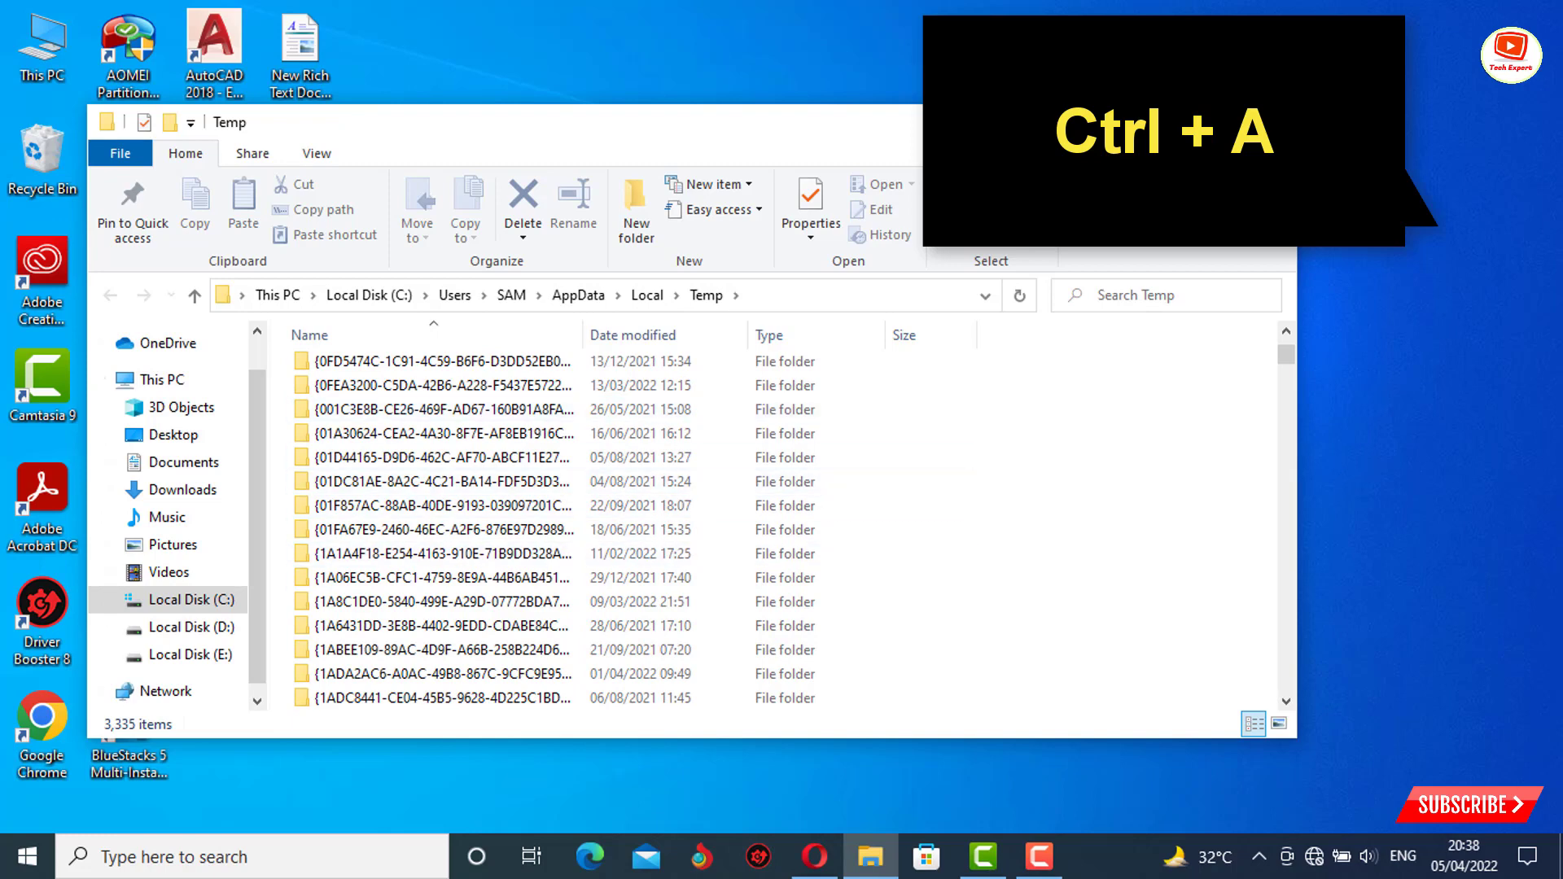
key("ctrl+a")
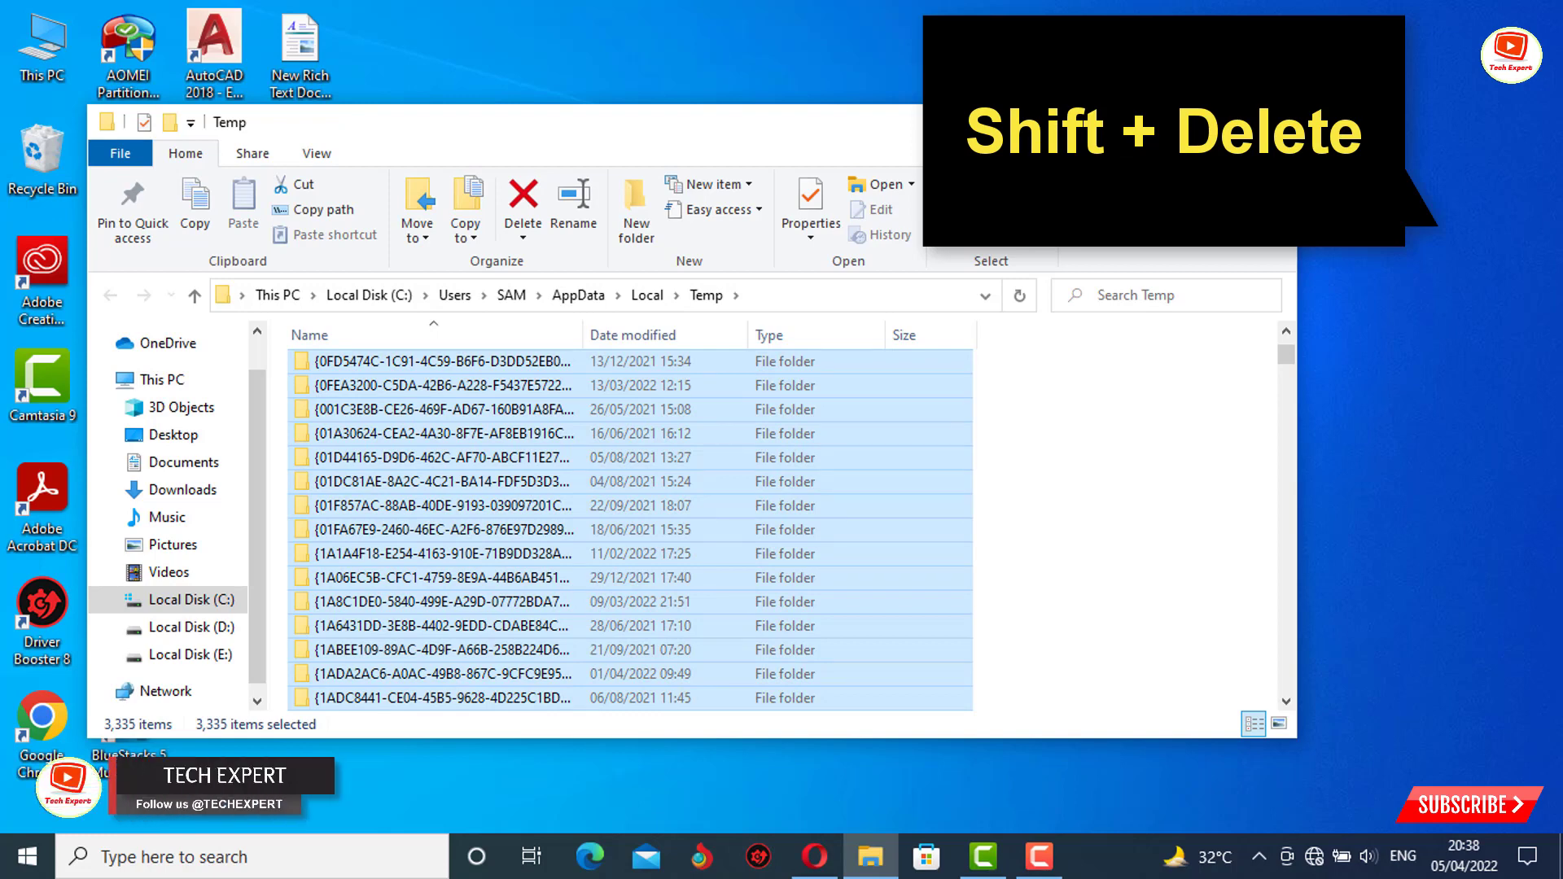
key("shift+Delete")
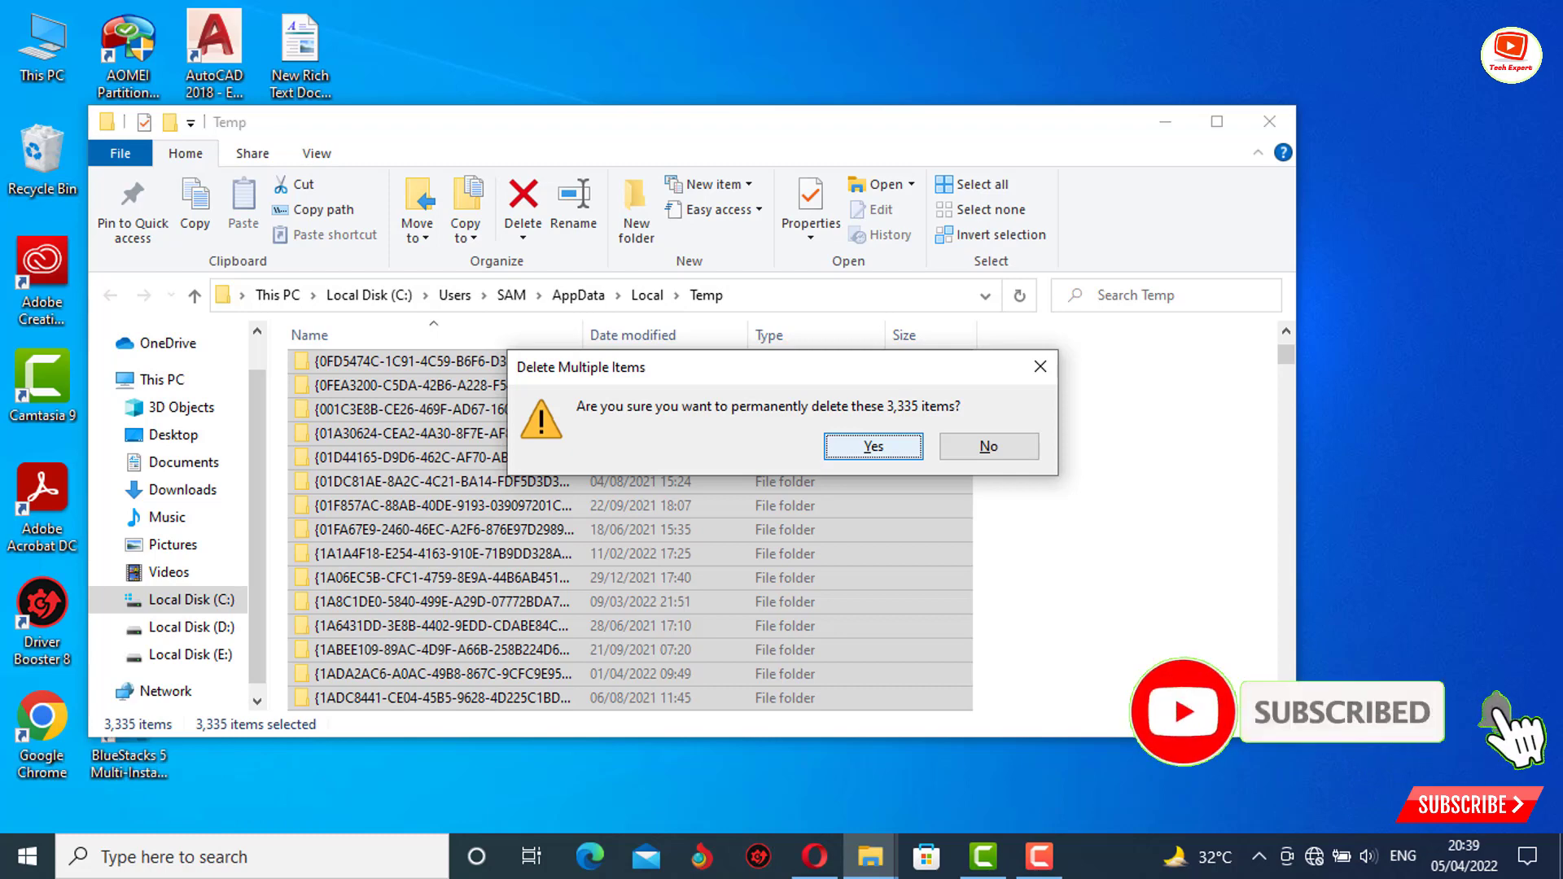
key("Return")
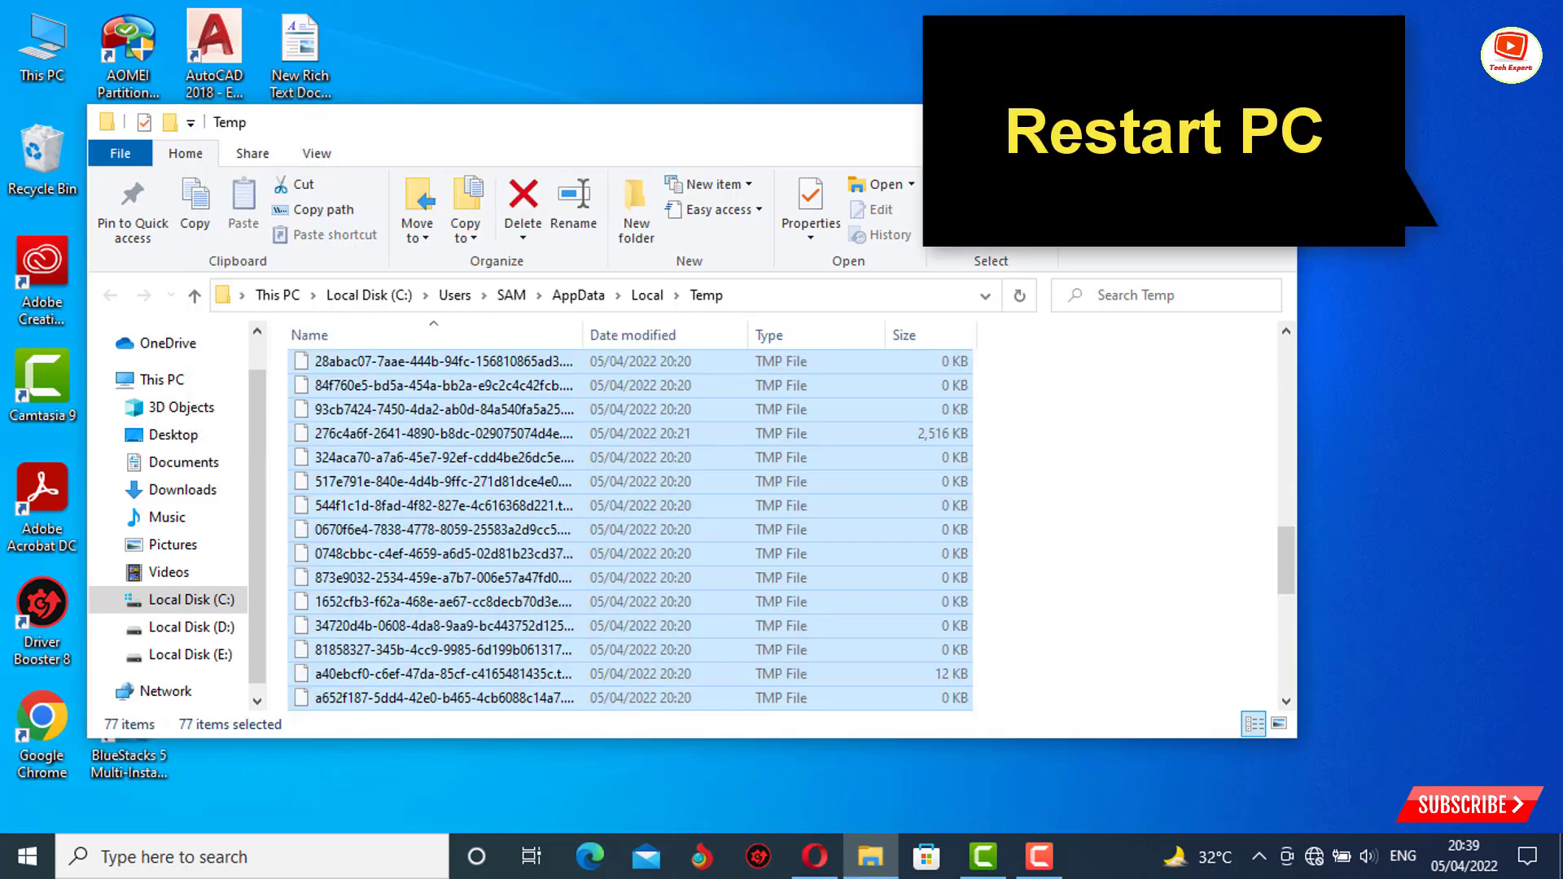
key("alt+F4")
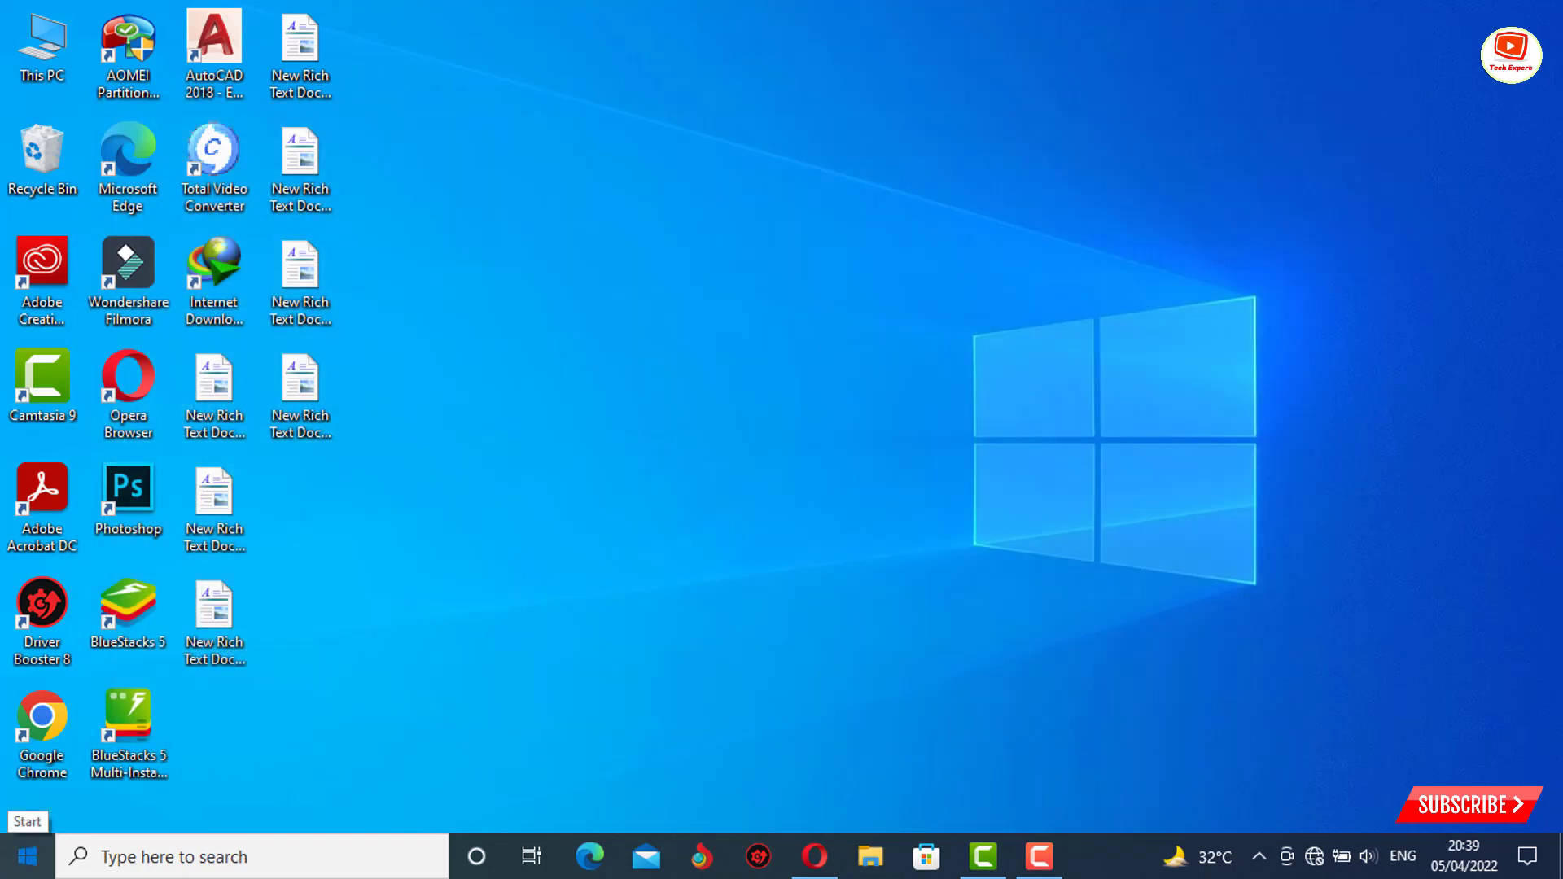
left_click(27, 857)
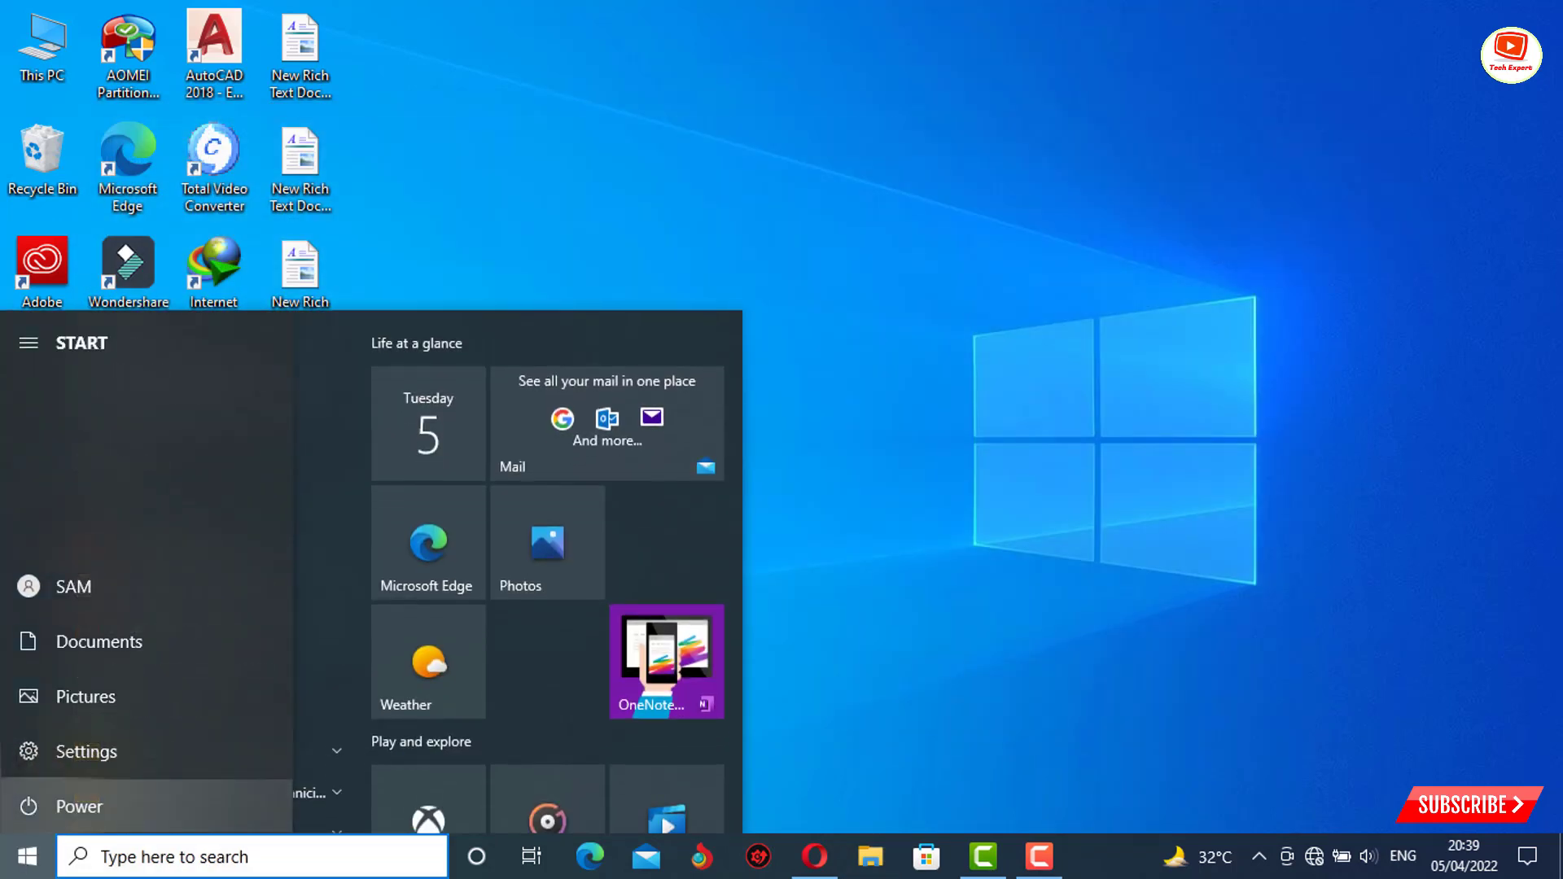
left_click(28, 806)
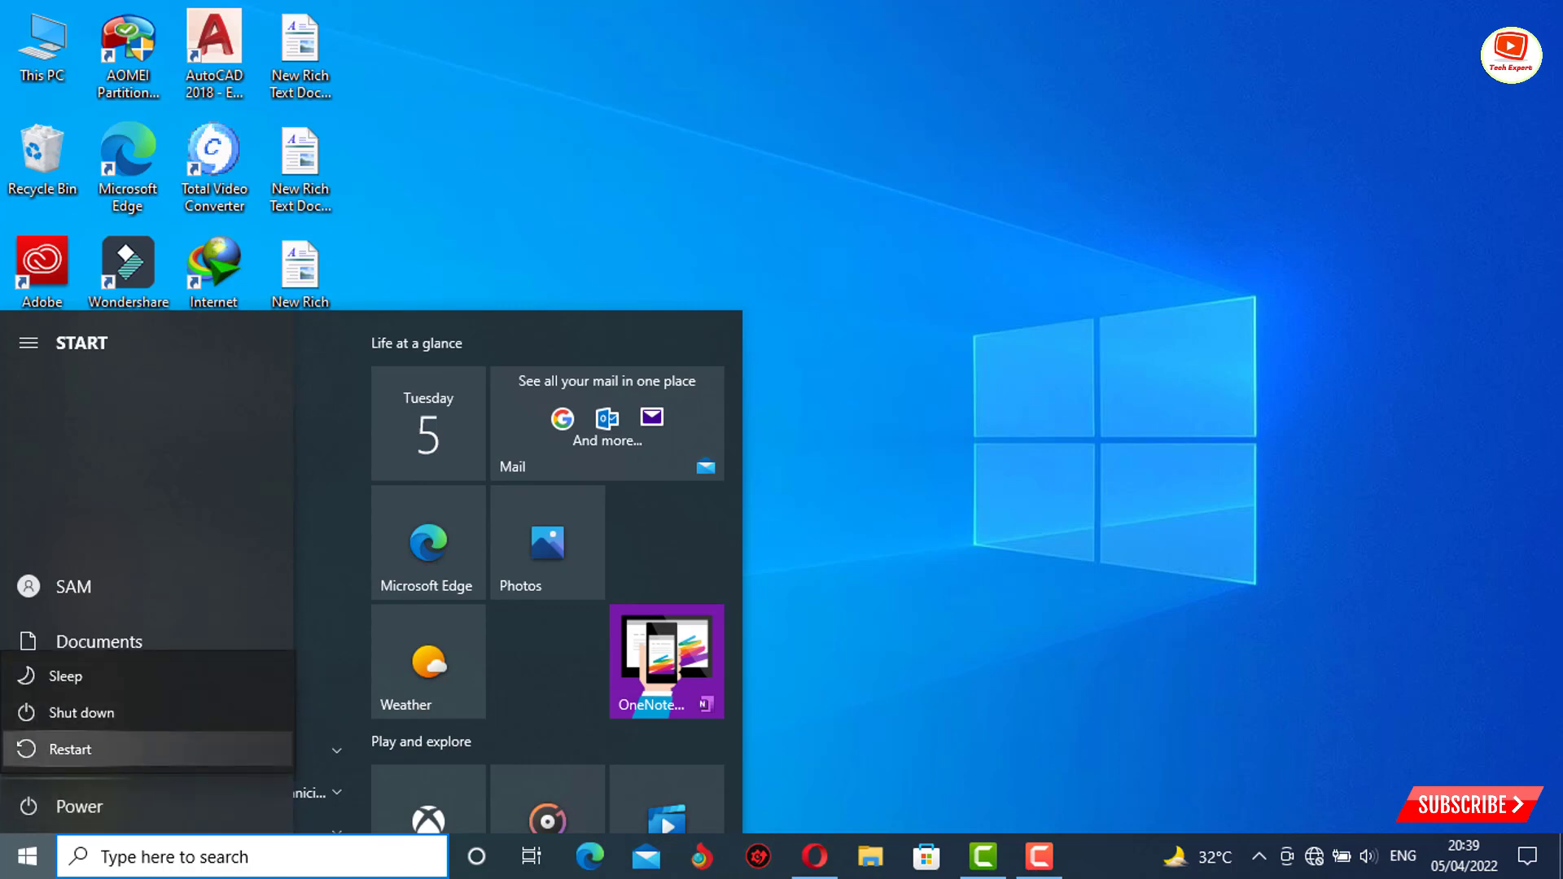
key("Escape")
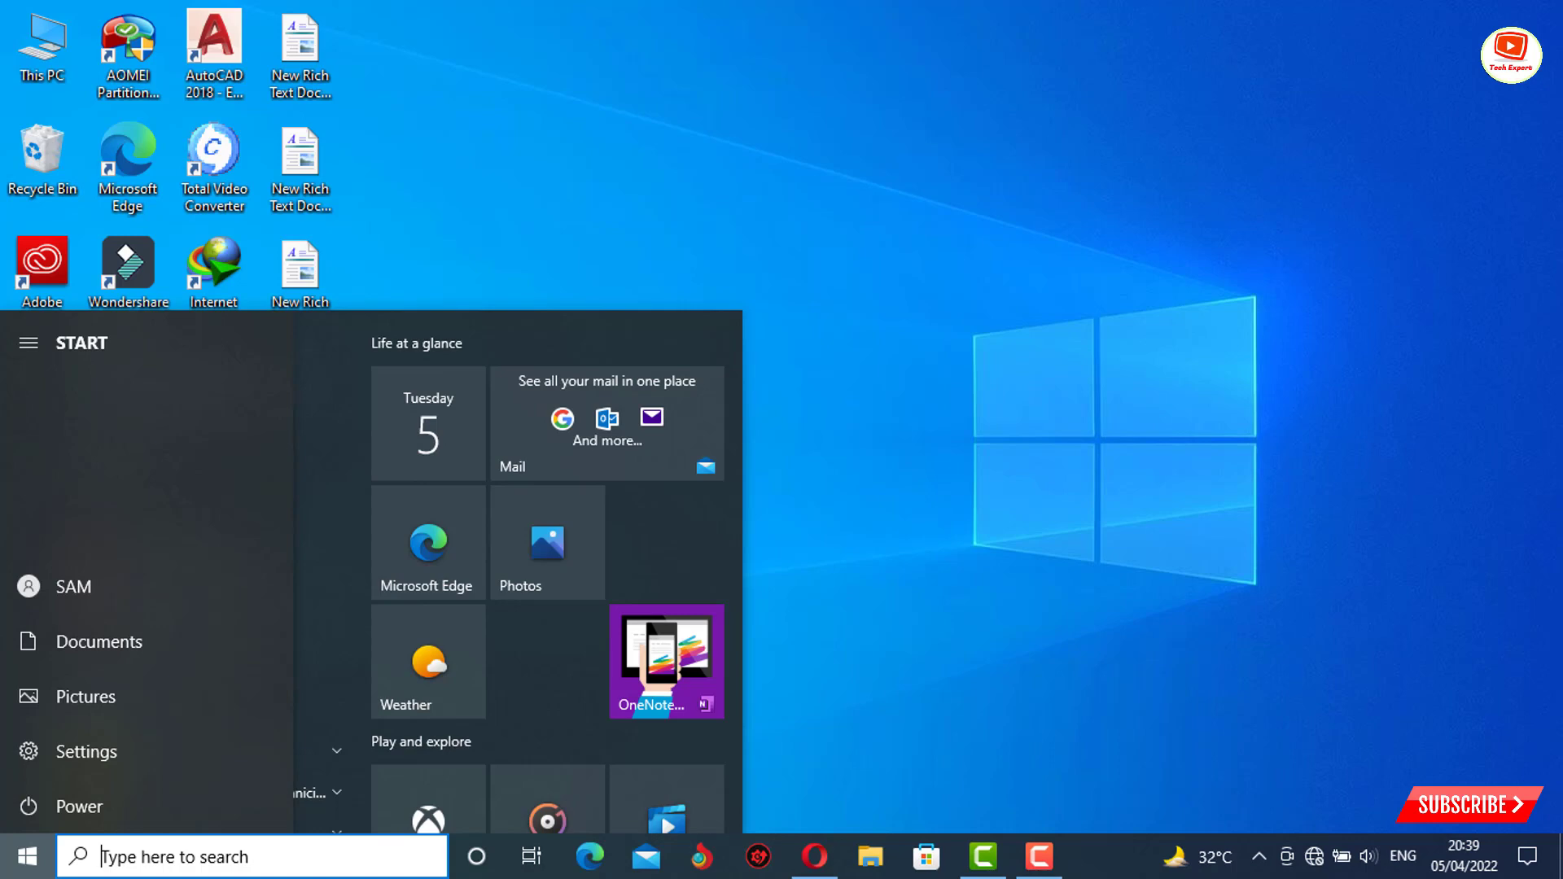
key("Escape")
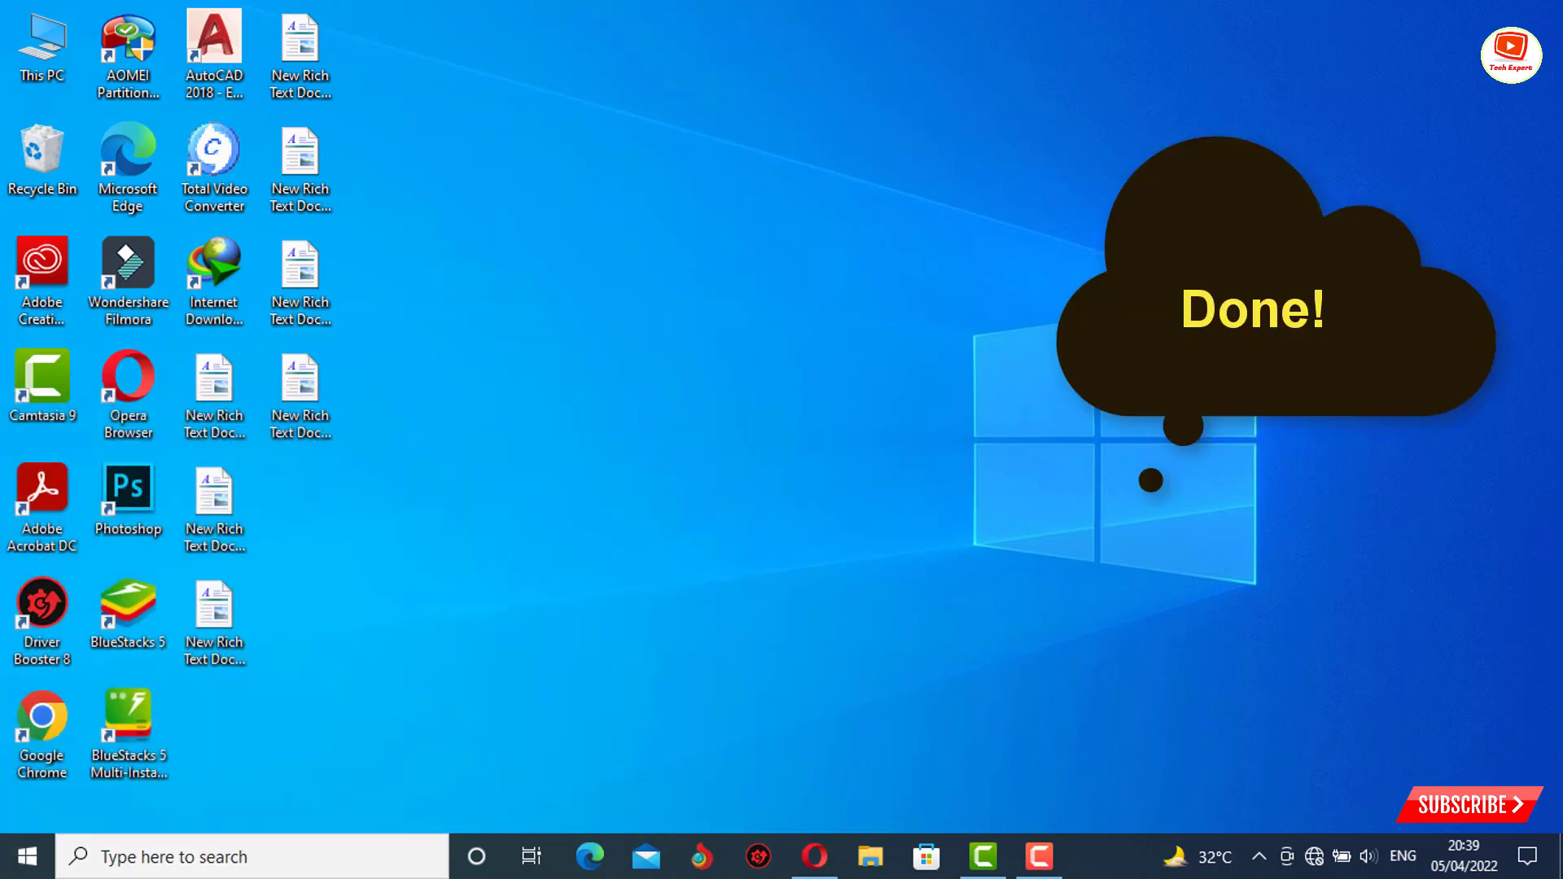